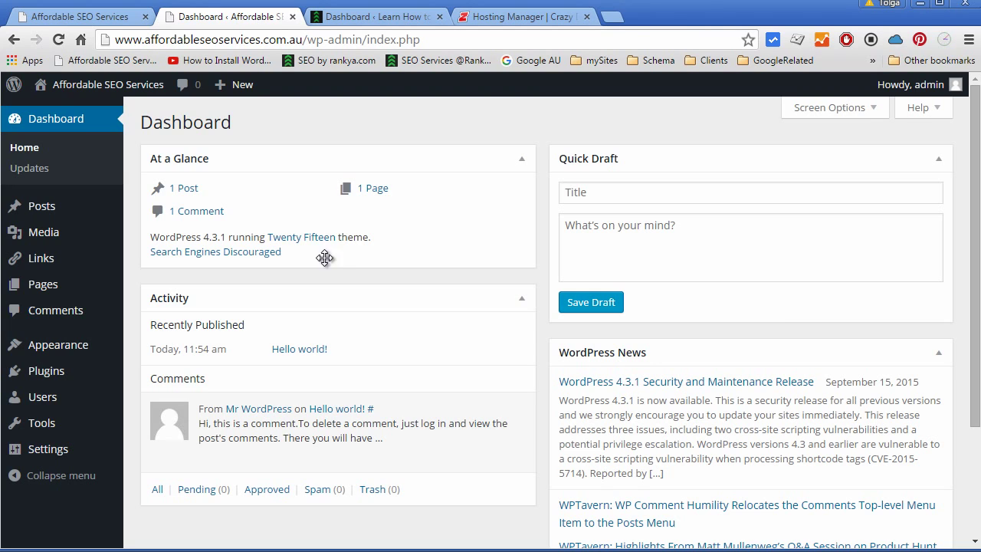
View the site's public front page, then return to the WordPress dashboard
{"action": "key", "text": "ctrl+1"}
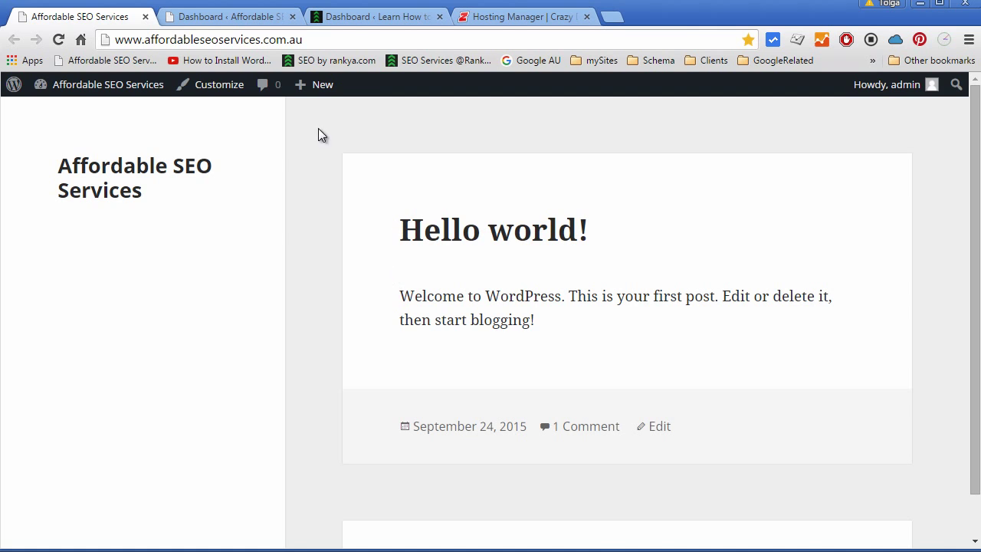
{"action": "left_click", "coordinate": [219, 17]}
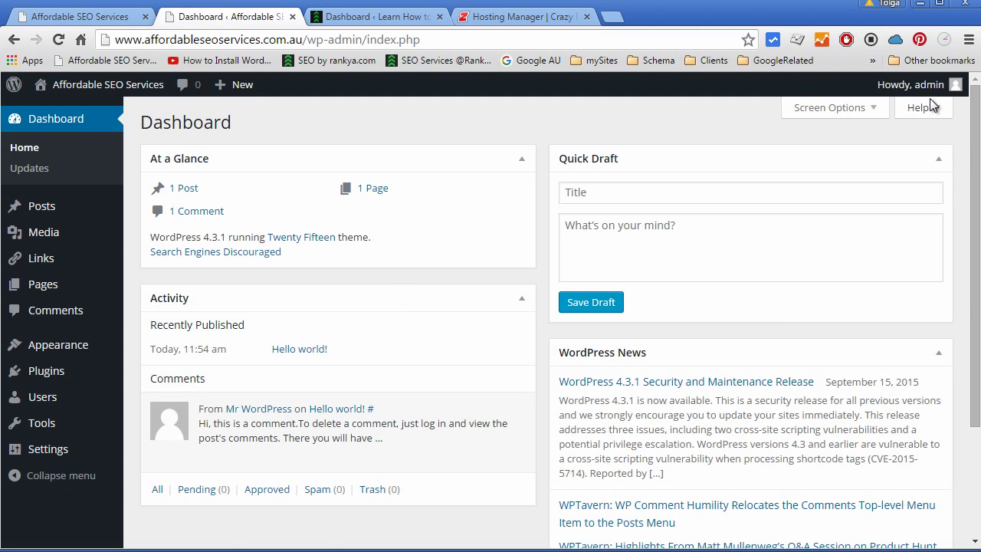
{"action": "mouse_move", "coordinate": [924, 96]}
In the Reading settings, keep "Discourage search engines from indexing this site" enabled and save the changes
{"action": "mouse_move", "coordinate": [70, 458]}
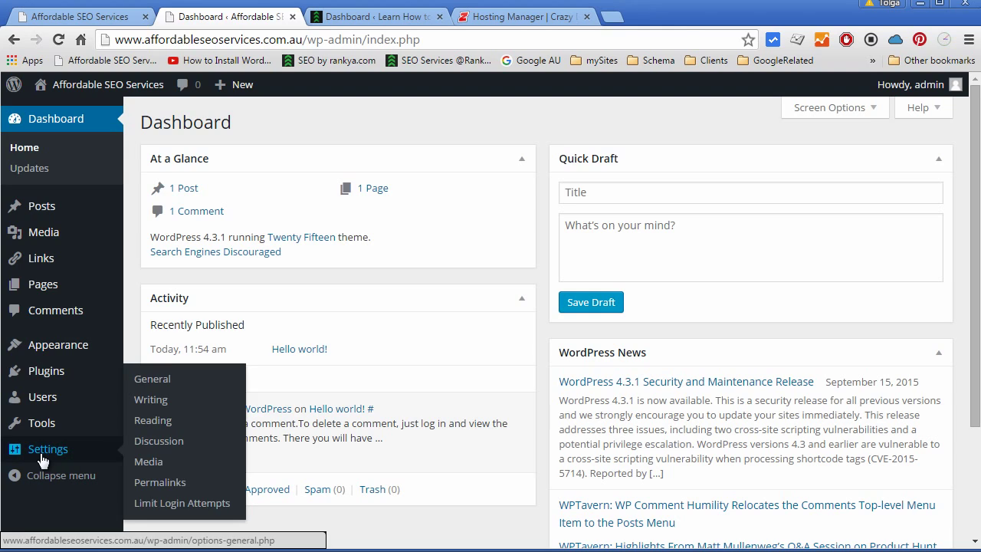
{"action": "left_click", "coordinate": [152, 420]}
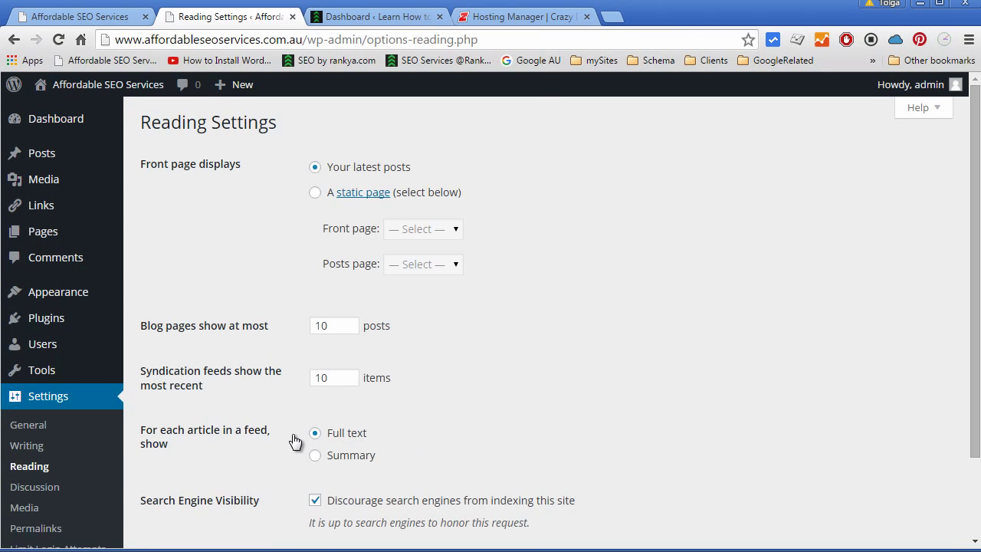
{"action": "scroll", "coordinate": [295, 441], "scroll_direction": "down", "scroll_amount": 2}
{"action": "left_click", "coordinate": [315, 401]}
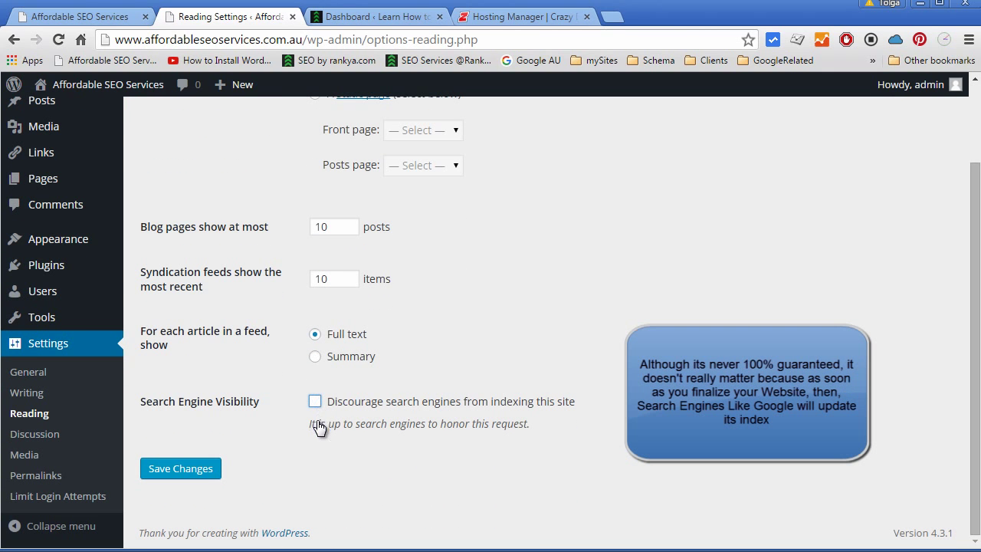
{"action": "left_click", "coordinate": [315, 404]}
{"action": "left_click", "coordinate": [179, 471]}
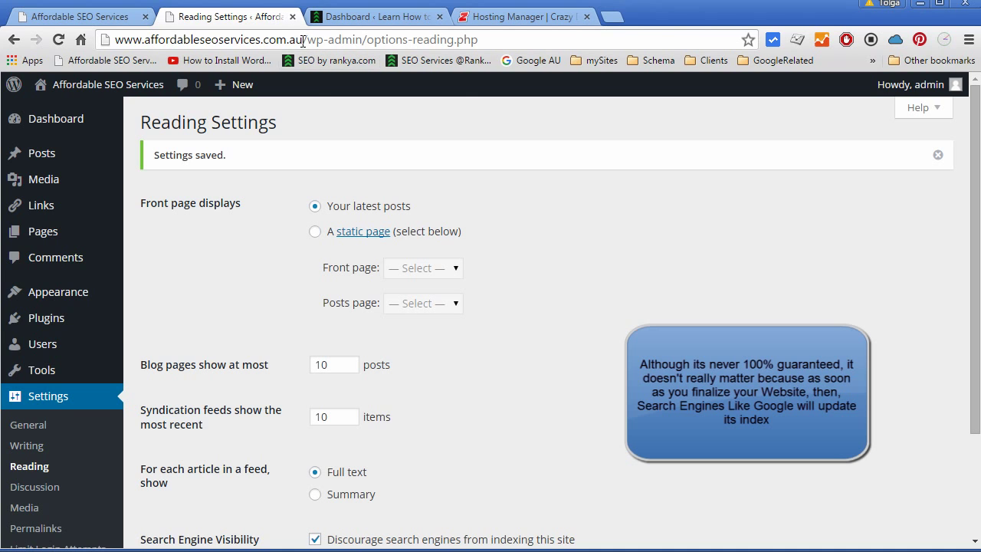
{"action": "left_click_drag", "start_coordinate": [303, 39], "coordinate": [105, 39]}
{"action": "left_click", "coordinate": [76, 16]}
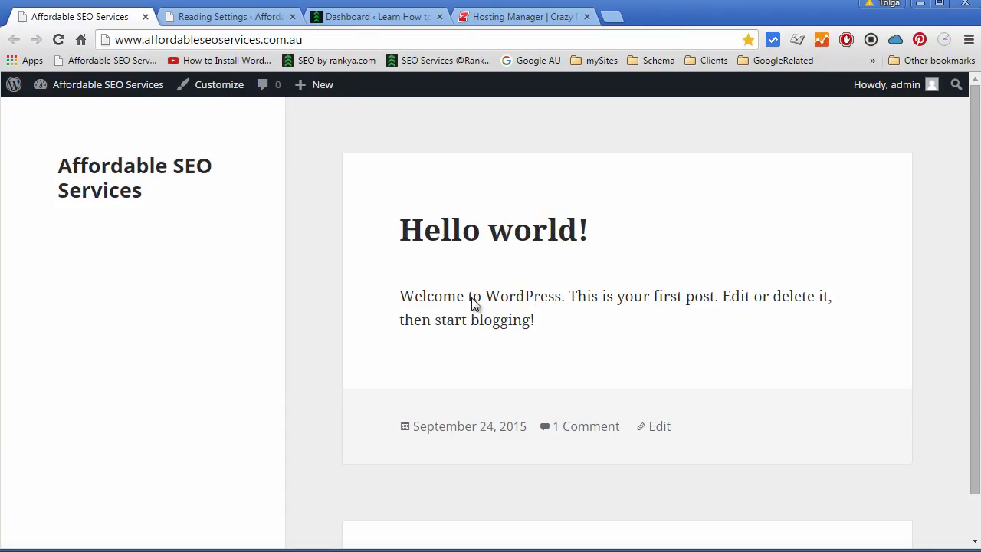
{"action": "left_click", "coordinate": [210, 17]}
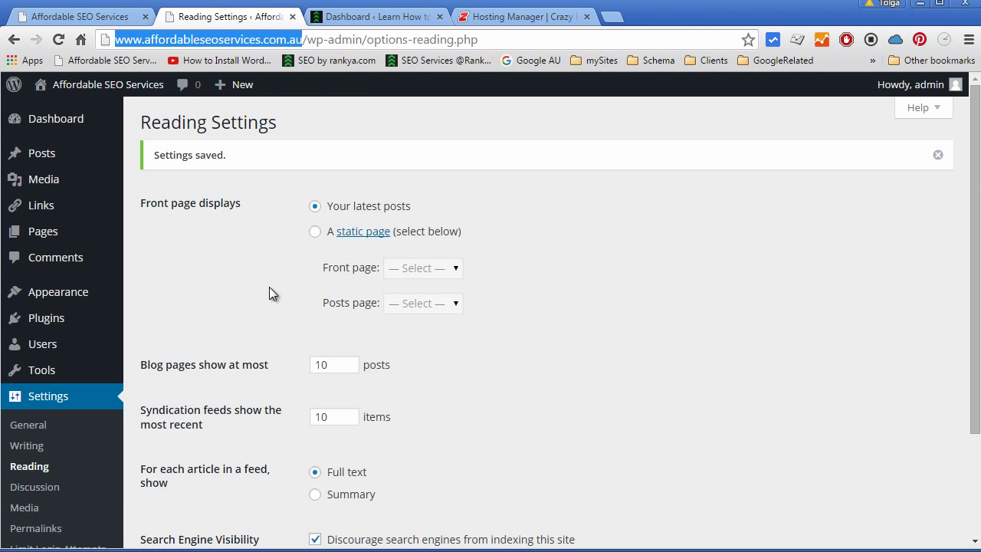
Disable "Discourage search engines from indexing this site" and enable it again
{"action": "scroll", "coordinate": [269, 287], "scroll_direction": "down", "scroll_amount": 2}
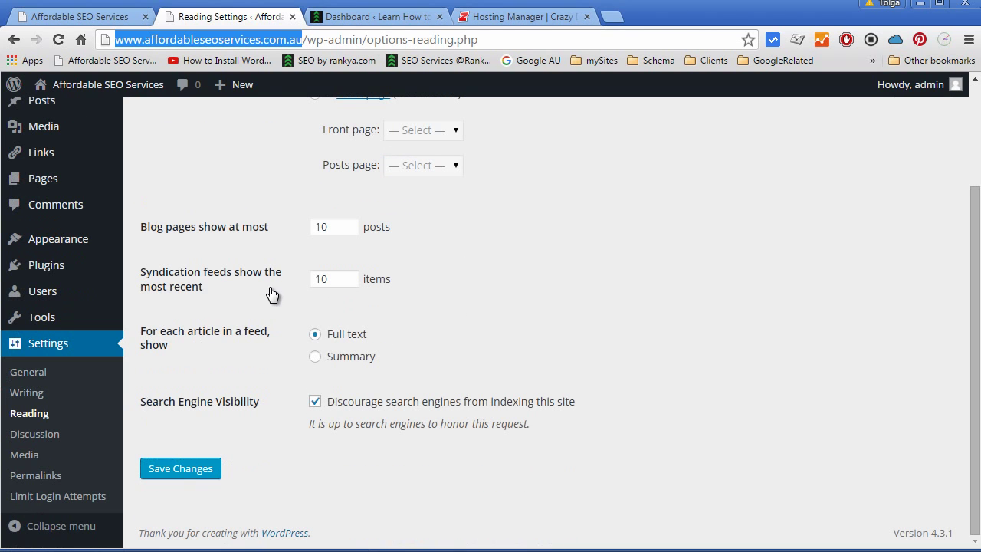
{"action": "left_click", "coordinate": [314, 400]}
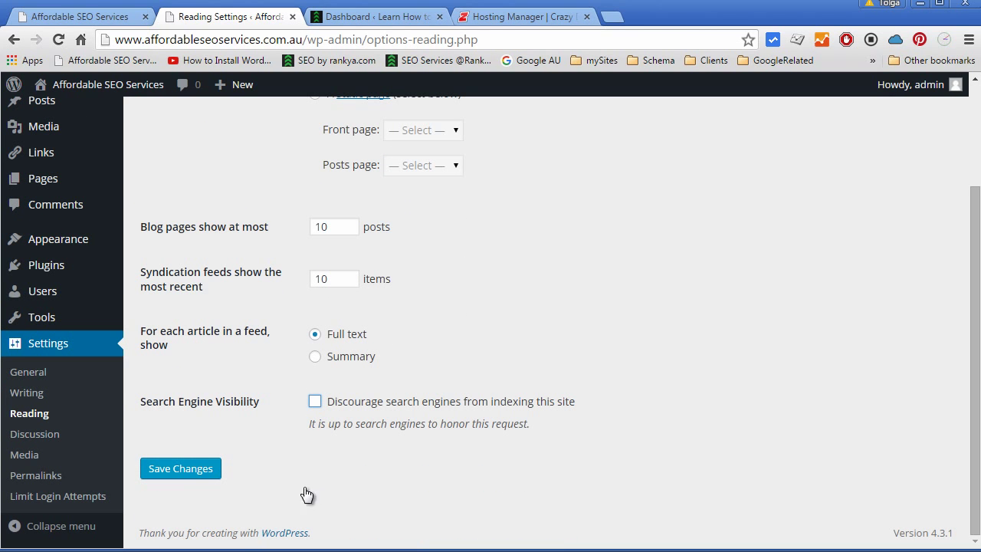
{"action": "left_click", "coordinate": [315, 402]}
{"action": "left_click", "coordinate": [590, 364]}
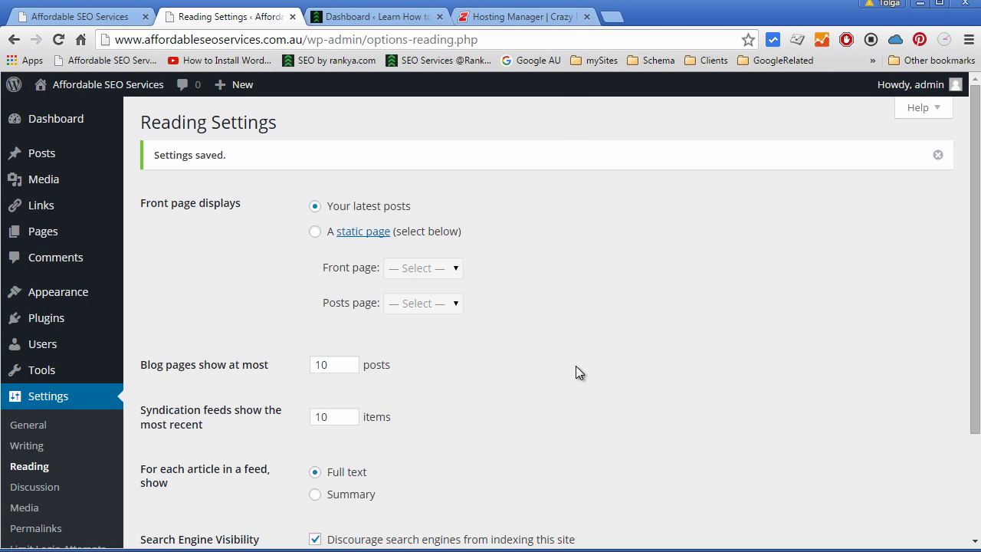
On the dashboard home screen, hide the WordPress News and Quick Draft boxes and show the Welcome panel
{"action": "mouse_move", "coordinate": [102, 124]}
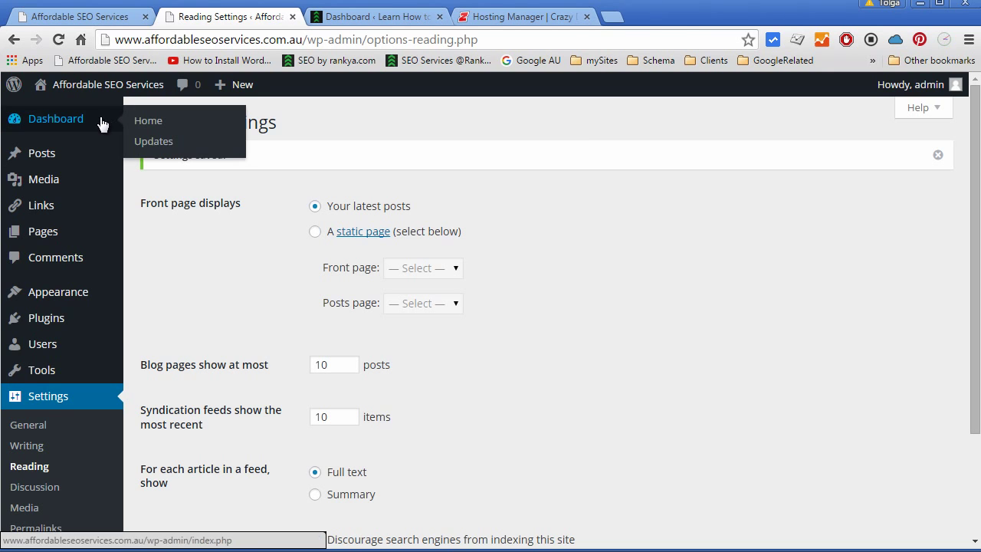
{"action": "left_click", "coordinate": [131, 120]}
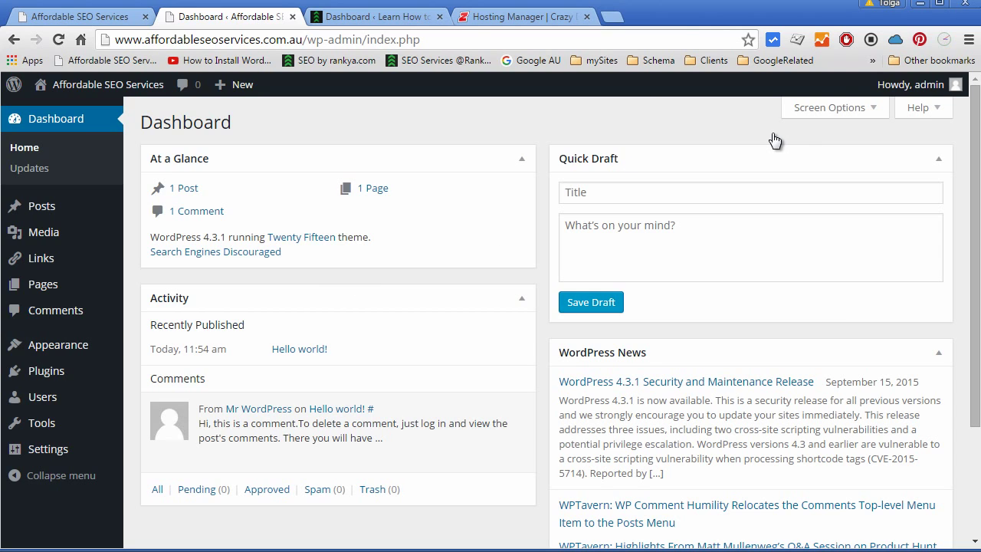
{"action": "left_click", "coordinate": [872, 111]}
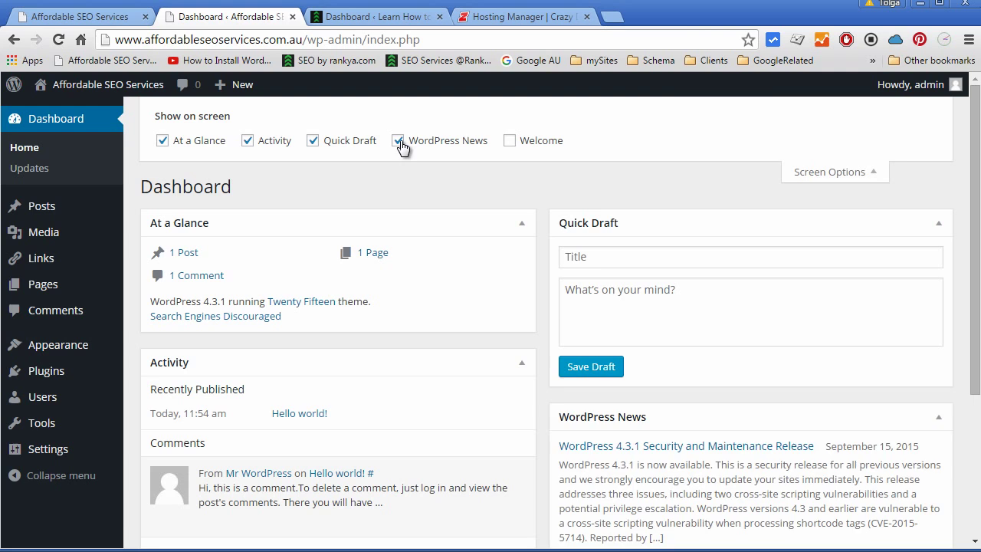
{"action": "left_click", "coordinate": [397, 141]}
{"action": "left_click", "coordinate": [313, 142]}
{"action": "left_click", "coordinate": [510, 141]}
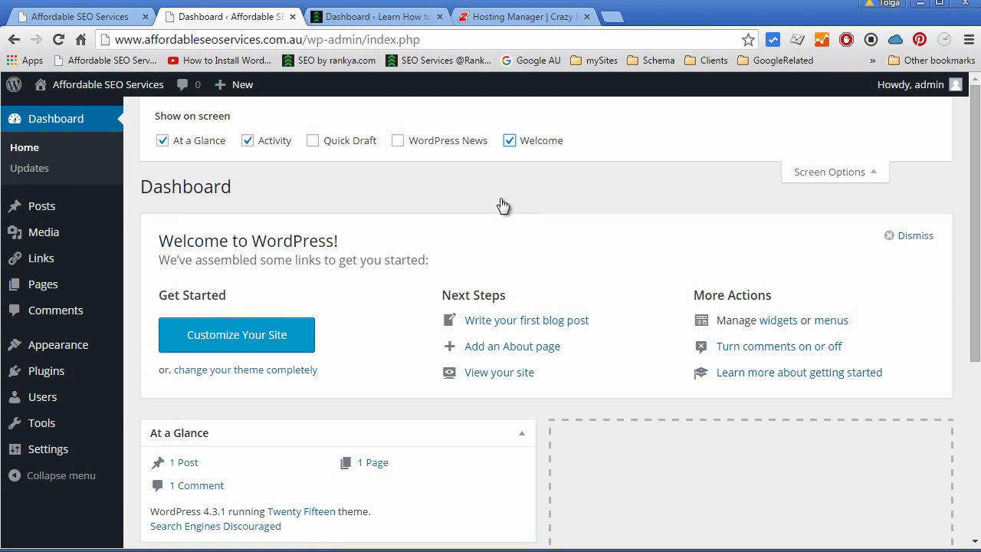
In the list of all posts, hide the Comments and Date columns and show both again
{"action": "left_click", "coordinate": [30, 213]}
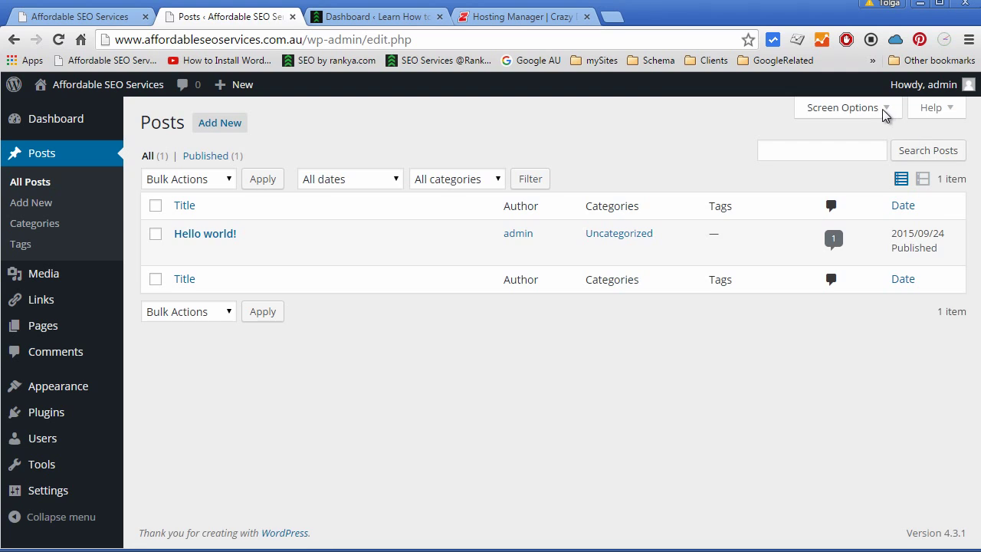
{"action": "left_click", "coordinate": [885, 113]}
{"action": "left_click", "coordinate": [362, 140]}
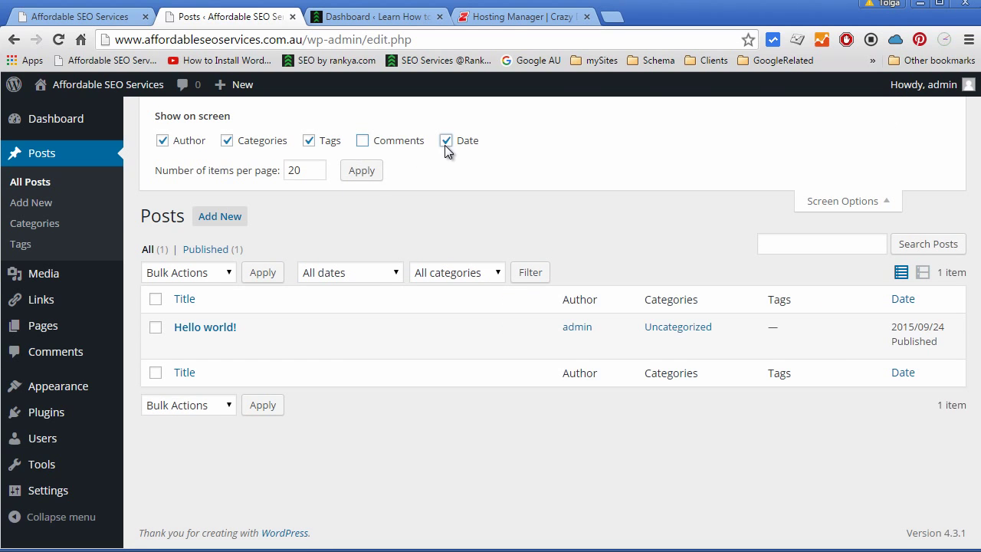
{"action": "left_click", "coordinate": [445, 141]}
{"action": "left_click", "coordinate": [362, 140]}
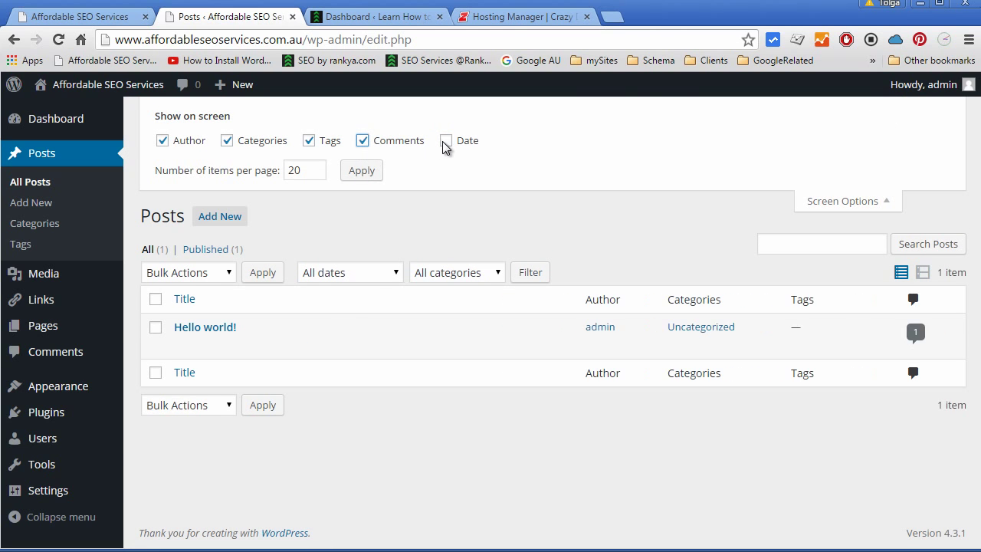
{"action": "left_click", "coordinate": [445, 141]}
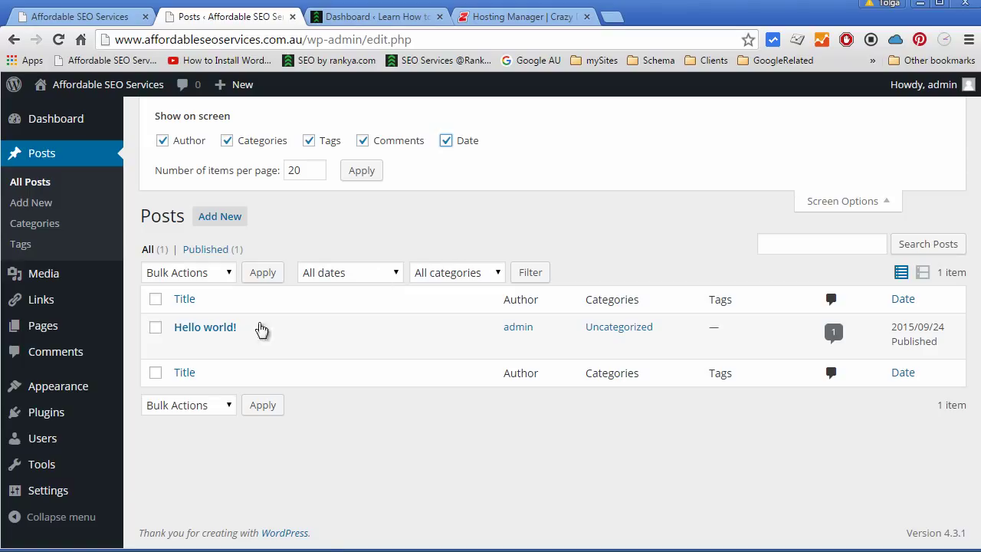
{"action": "mouse_move", "coordinate": [87, 393]}
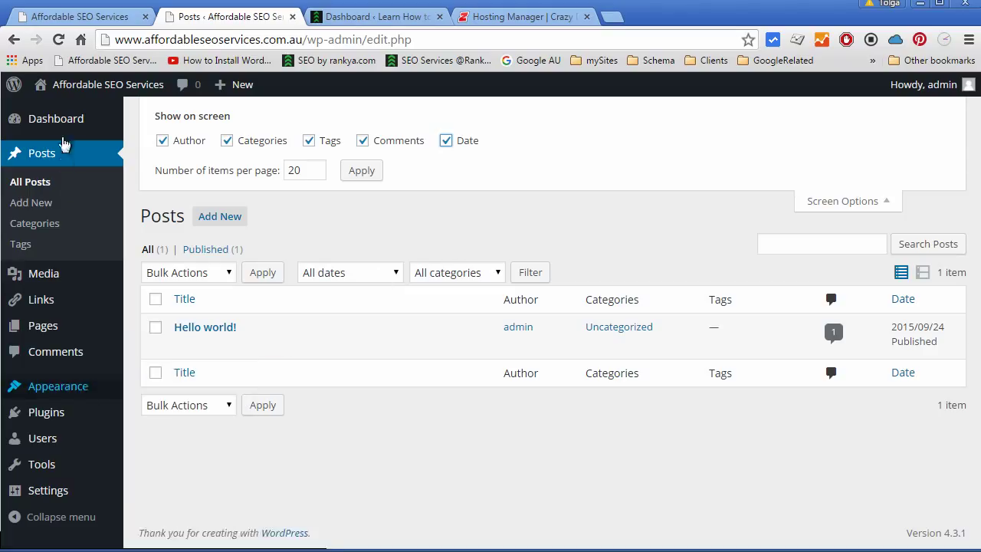
{"action": "mouse_move", "coordinate": [61, 115]}
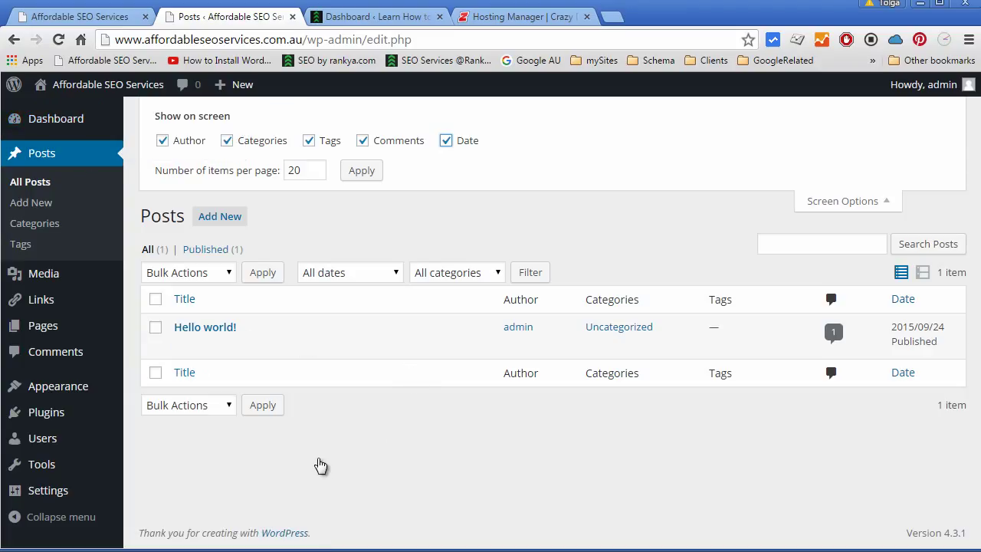
{"action": "mouse_move", "coordinate": [91, 489]}
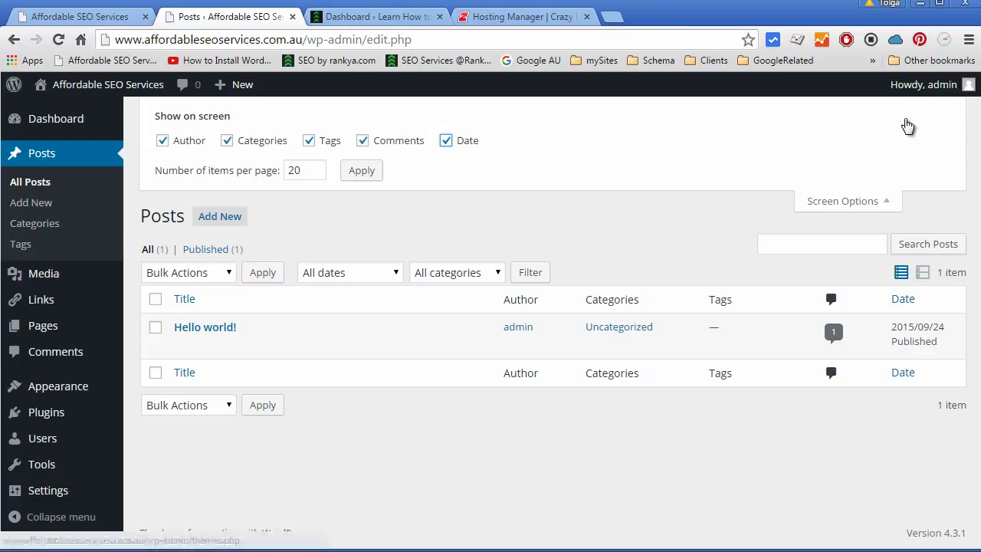
{"action": "mouse_move", "coordinate": [950, 88]}
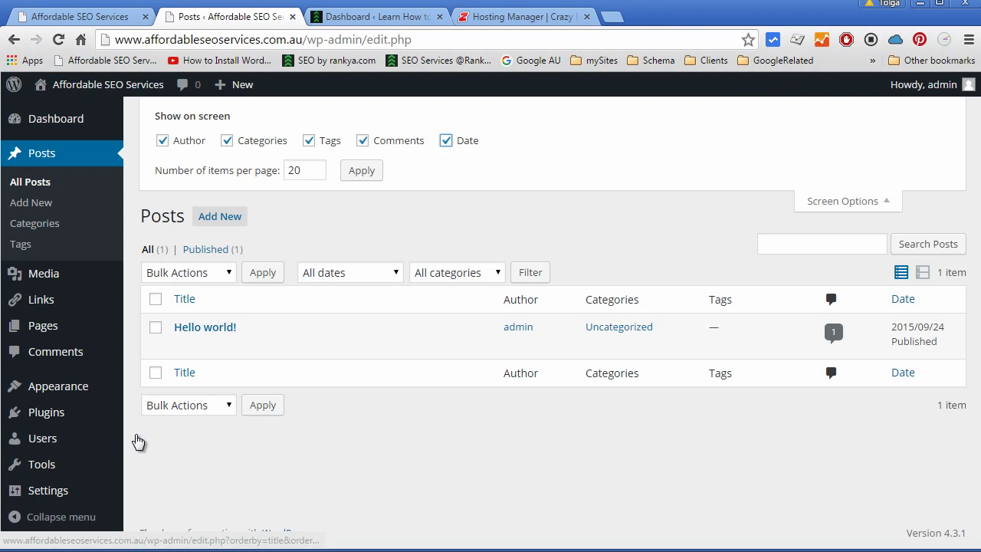
Open your own user profile and set the publicly displayed name to the account's username
{"action": "mouse_move", "coordinate": [43, 437]}
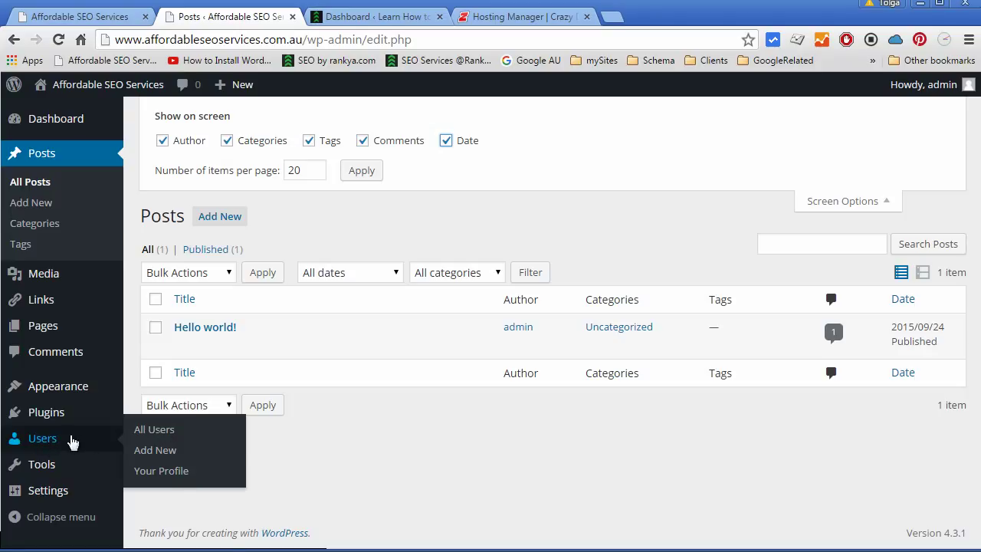
{"action": "left_click", "coordinate": [165, 471]}
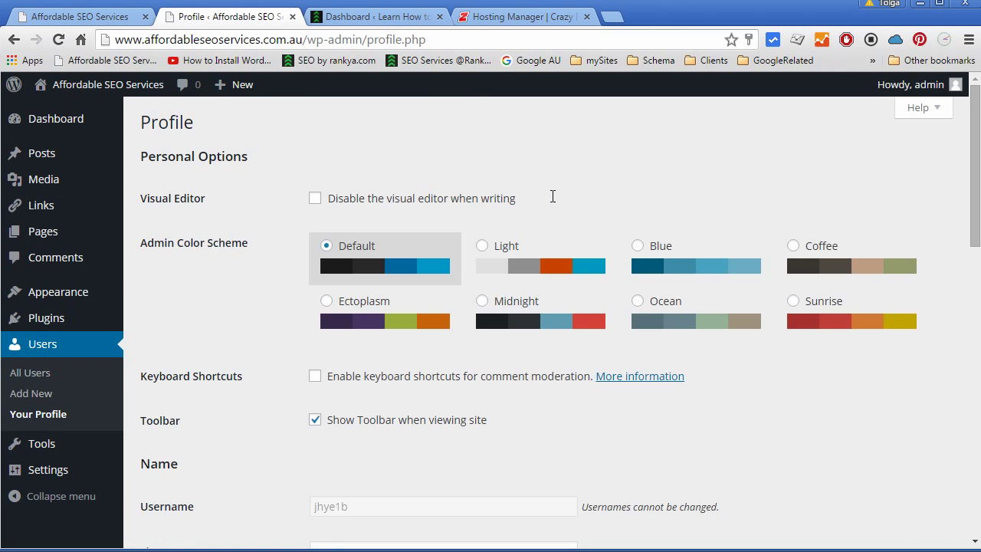
{"action": "scroll", "coordinate": [397, 396], "scroll_direction": "down", "scroll_amount": 2}
{"action": "scroll", "coordinate": [397, 396], "scroll_direction": "down", "scroll_amount": 2}
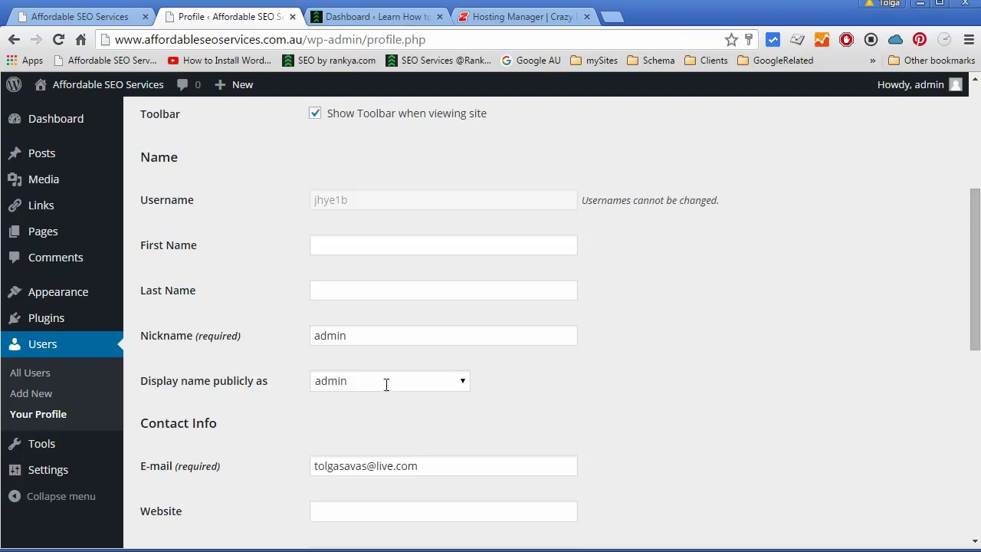
{"action": "left_click", "coordinate": [344, 246]}
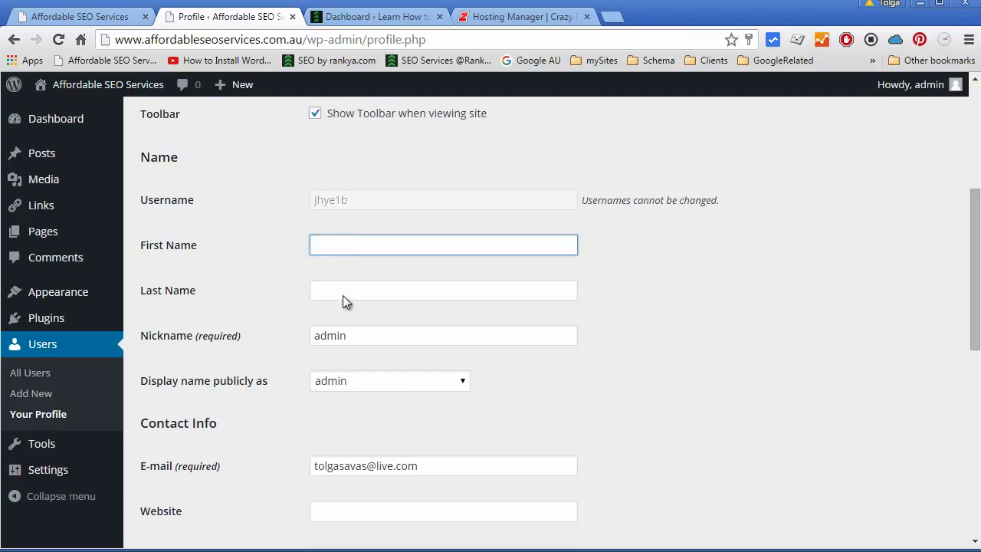
{"action": "left_click", "coordinate": [344, 292]}
{"action": "left_click", "coordinate": [389, 337]}
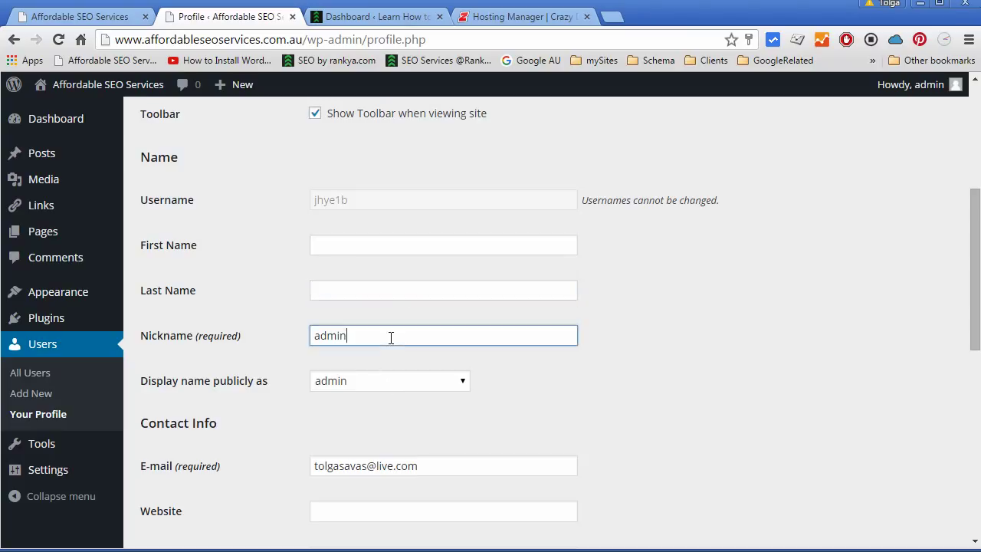
{"action": "left_click_drag", "start_coordinate": [390, 337], "coordinate": [279, 337]}
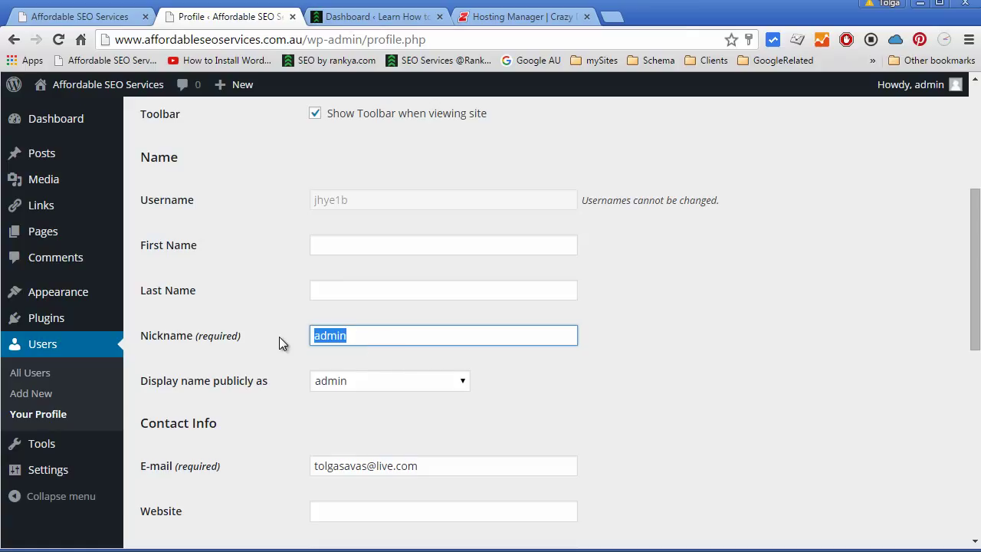
{"action": "left_click", "coordinate": [398, 381]}
{"action": "left_click", "coordinate": [392, 414]}
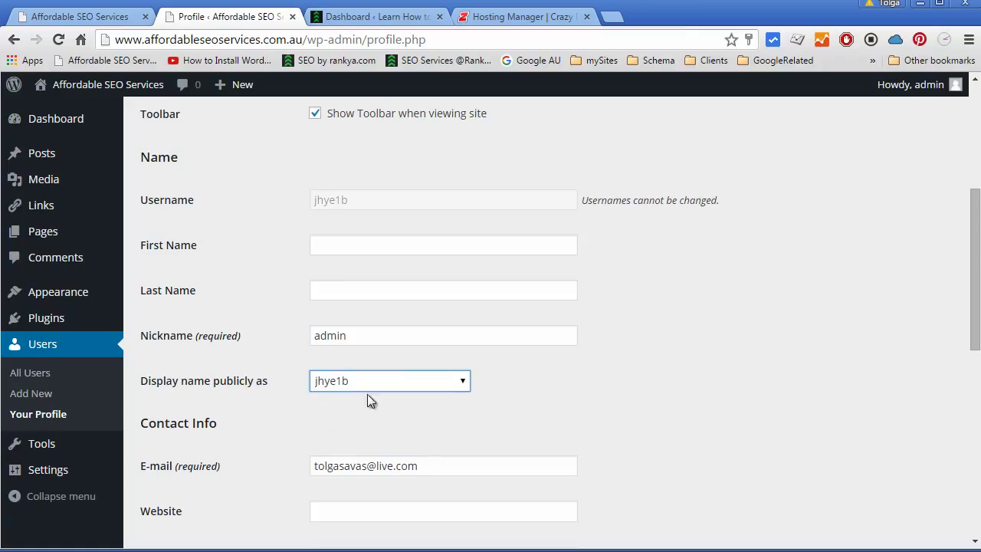
Replace the profile's nickname "admin" with the account's username
{"action": "left_click", "coordinate": [379, 386]}
{"action": "left_click", "coordinate": [349, 338]}
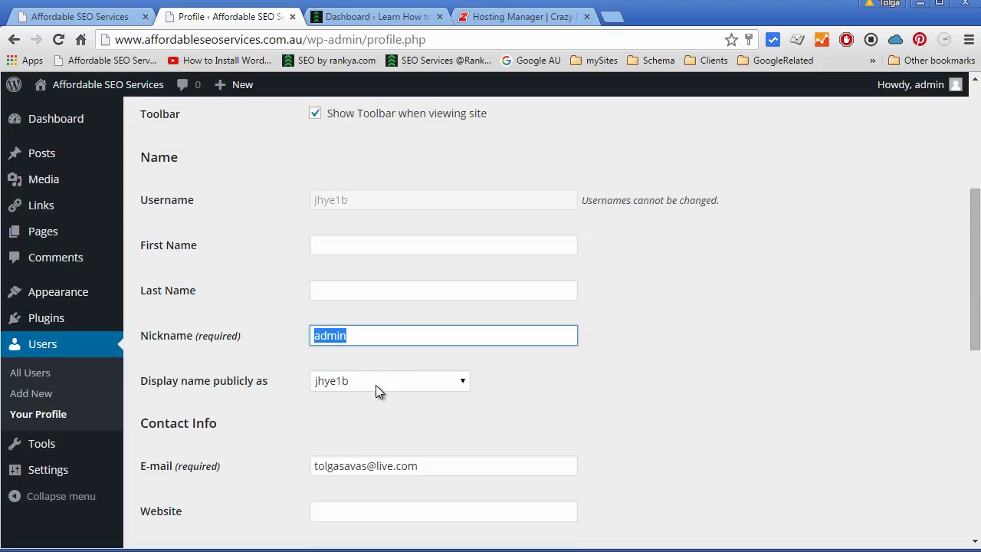
{"action": "left_click_drag", "start_coordinate": [365, 336], "coordinate": [280, 332]}
{"action": "key", "text": "BackSpace"}
{"action": "type", "text": "jhye1b"}
Try the Light admin color scheme in the profile and switch back to Default
{"action": "scroll", "coordinate": [617, 400], "scroll_direction": "up", "scroll_amount": 4}
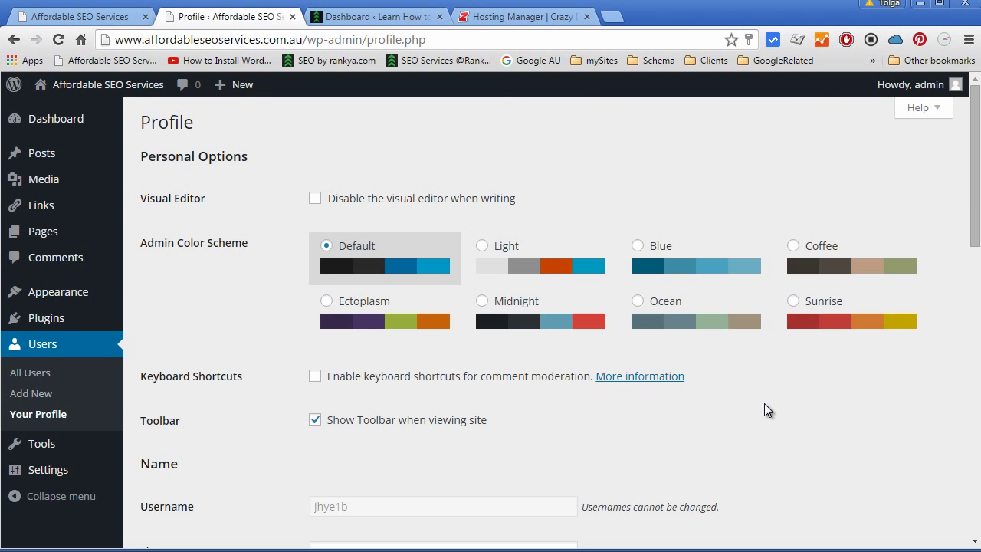
{"action": "scroll", "coordinate": [498, 429], "scroll_direction": "down", "scroll_amount": 1}
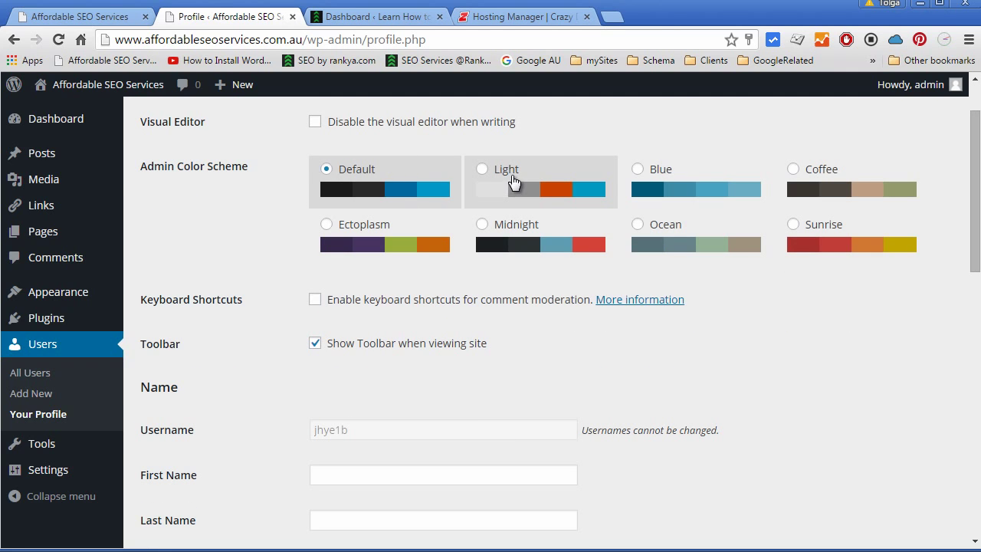
{"action": "left_click", "coordinate": [482, 169]}
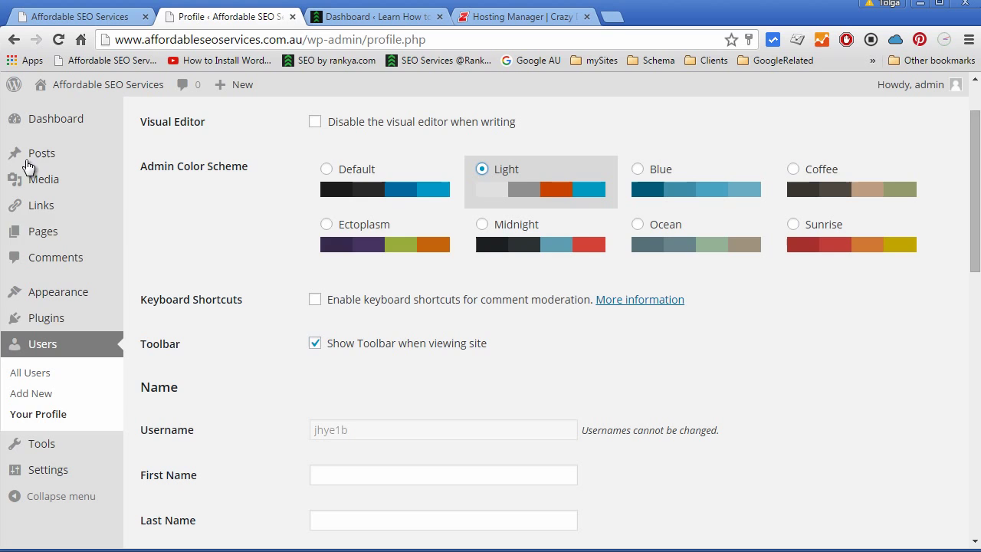
{"action": "left_click", "coordinate": [324, 169]}
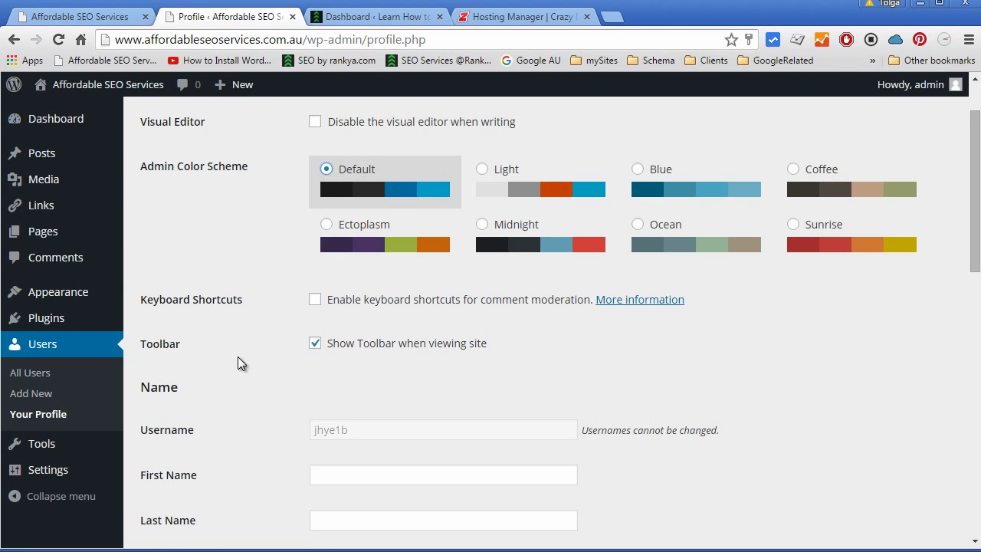
Fill in the profile's first name and last name with the account owner's name
{"action": "scroll", "coordinate": [238, 357], "scroll_direction": "down", "scroll_amount": 3}
{"action": "left_click", "coordinate": [333, 244]}
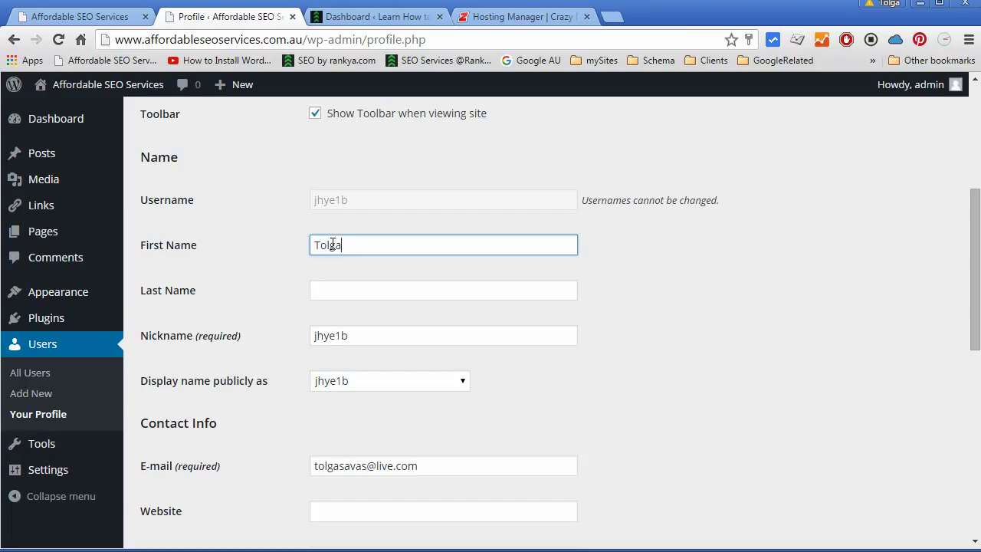
{"action": "key", "text": "Tab"}
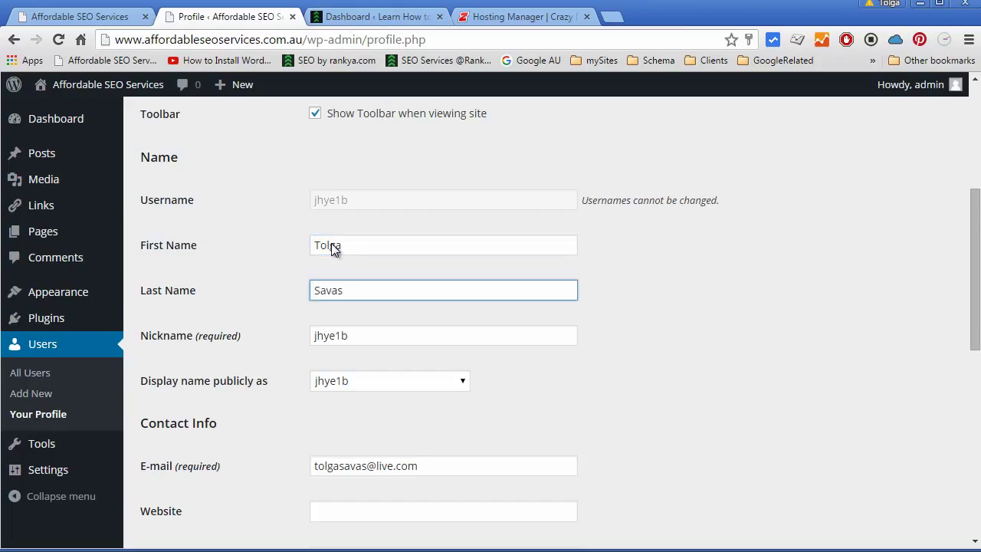
{"action": "left_click_drag", "start_coordinate": [356, 339], "coordinate": [306, 337]}
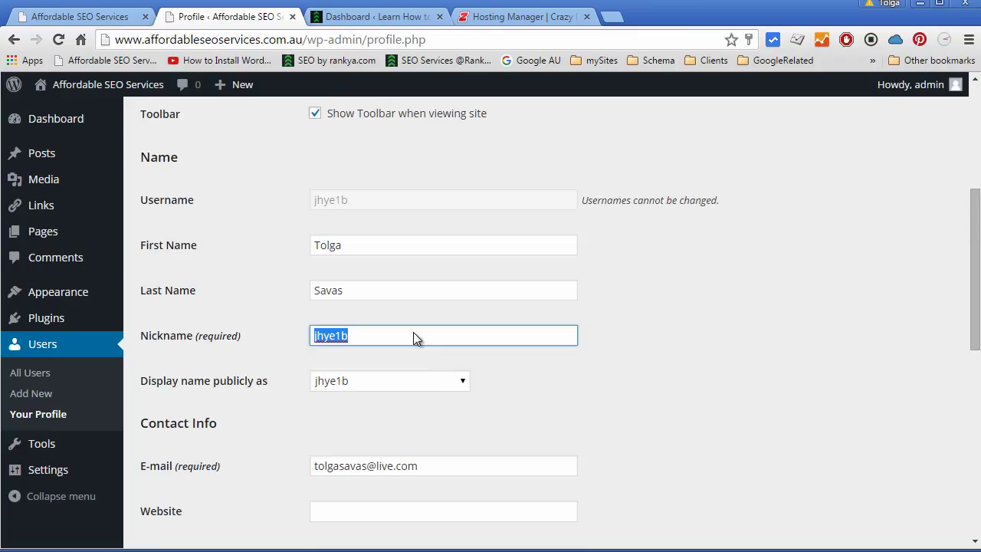
Copy the site's domain from the page address and enter affordableseoservices.com.au as the profile's Website
{"action": "scroll", "coordinate": [459, 390], "scroll_direction": "down", "scroll_amount": 2}
{"action": "left_click", "coordinate": [353, 354]}
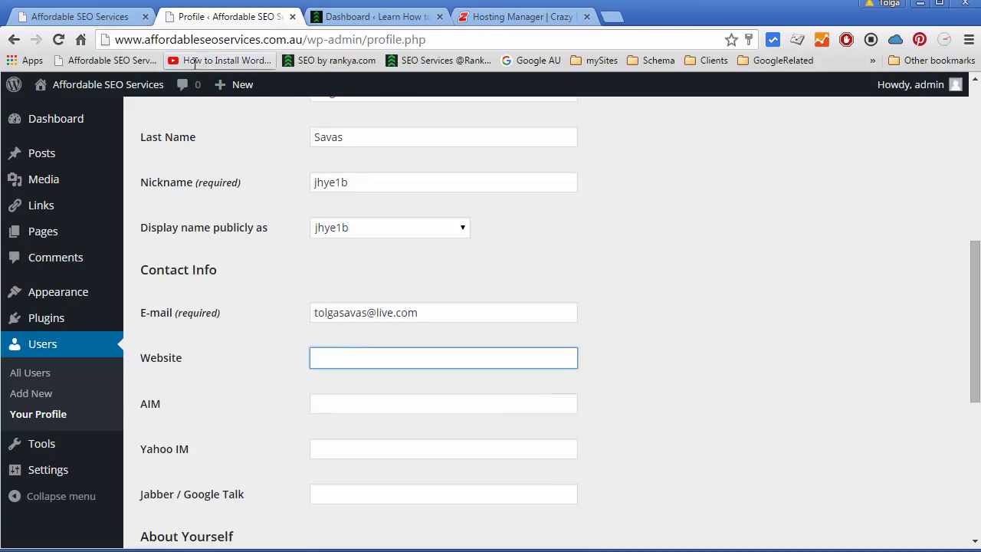
{"action": "left_click_drag", "start_coordinate": [305, 40], "coordinate": [144, 40]}
{"action": "key", "text": "ctrl+c"}
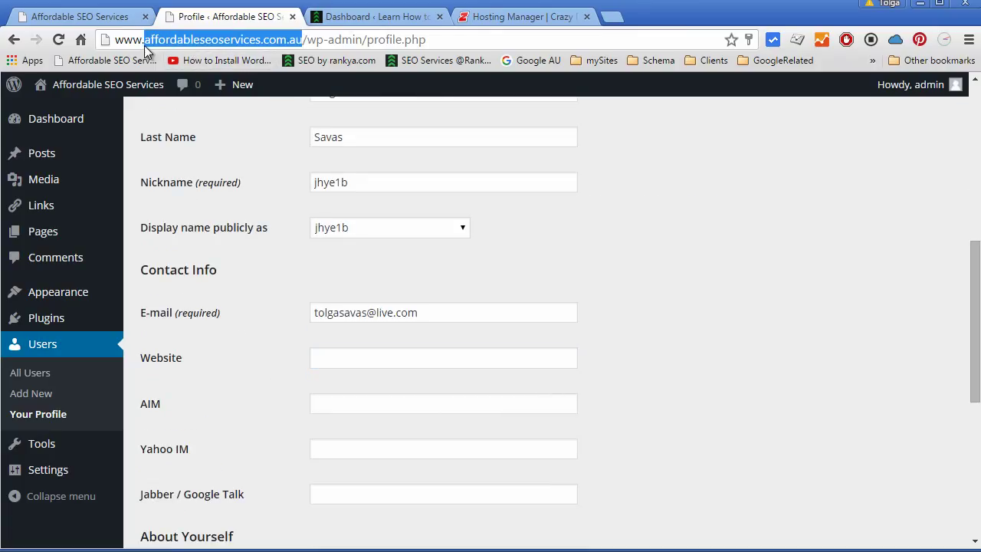
{"action": "left_click", "coordinate": [361, 346]}
{"action": "left_click", "coordinate": [350, 358]}
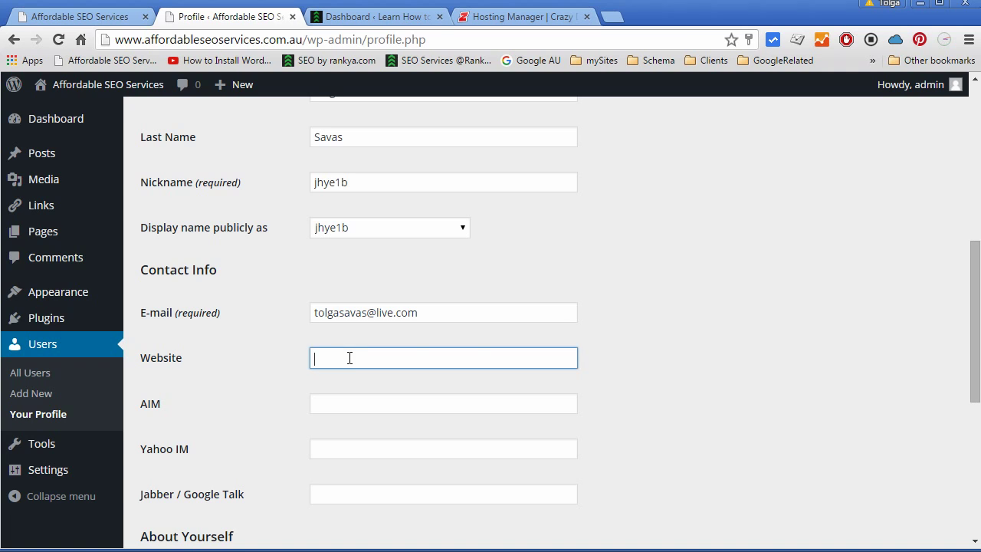
{"action": "key", "text": "ctrl+v"}
{"action": "left_click", "coordinate": [646, 391]}
{"action": "scroll", "coordinate": [648, 391], "scroll_direction": "down", "scroll_amount": 2}
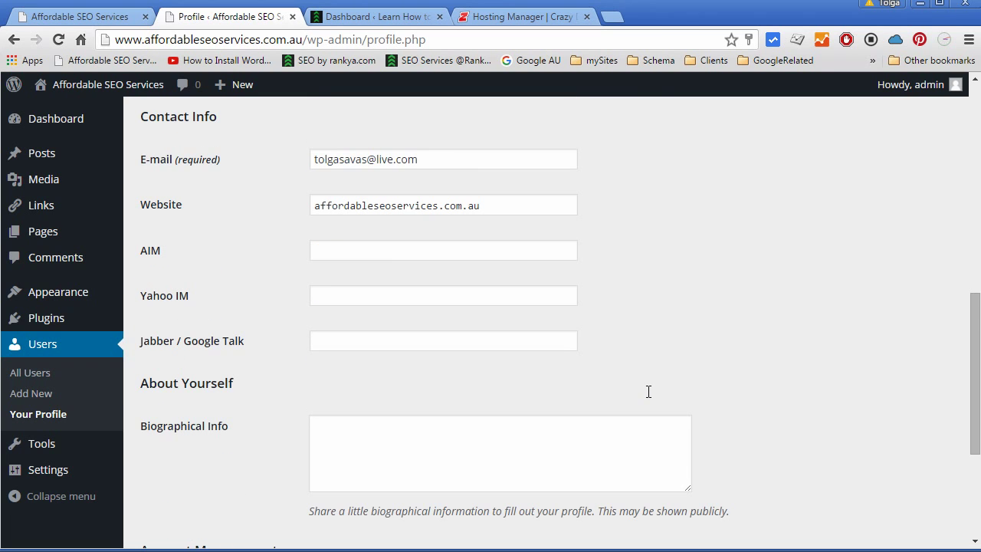
Review the remaining profile sections, from the contact fields and Biographical Info to Account Management
{"action": "scroll", "coordinate": [644, 392], "scroll_direction": "down", "scroll_amount": 1}
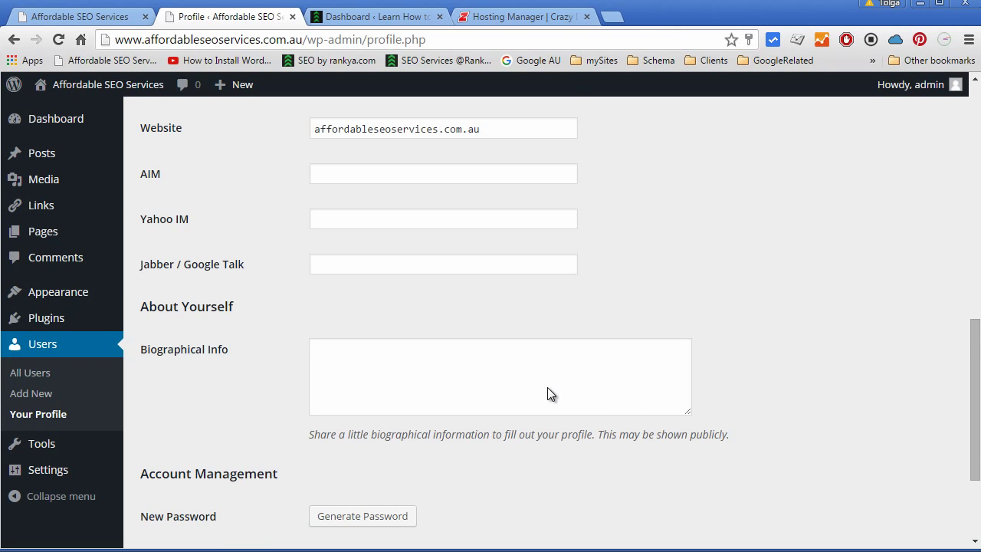
{"action": "scroll", "coordinate": [547, 395], "scroll_direction": "down", "scroll_amount": 1}
{"action": "scroll", "coordinate": [547, 389], "scroll_direction": "down", "scroll_amount": 1}
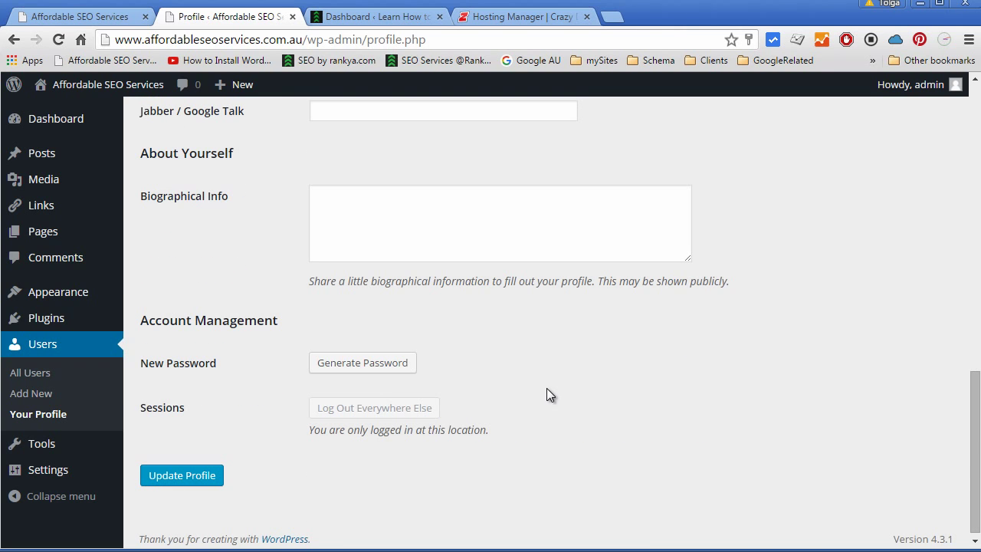
{"action": "scroll", "coordinate": [546, 394], "scroll_direction": "up", "scroll_amount": 9}
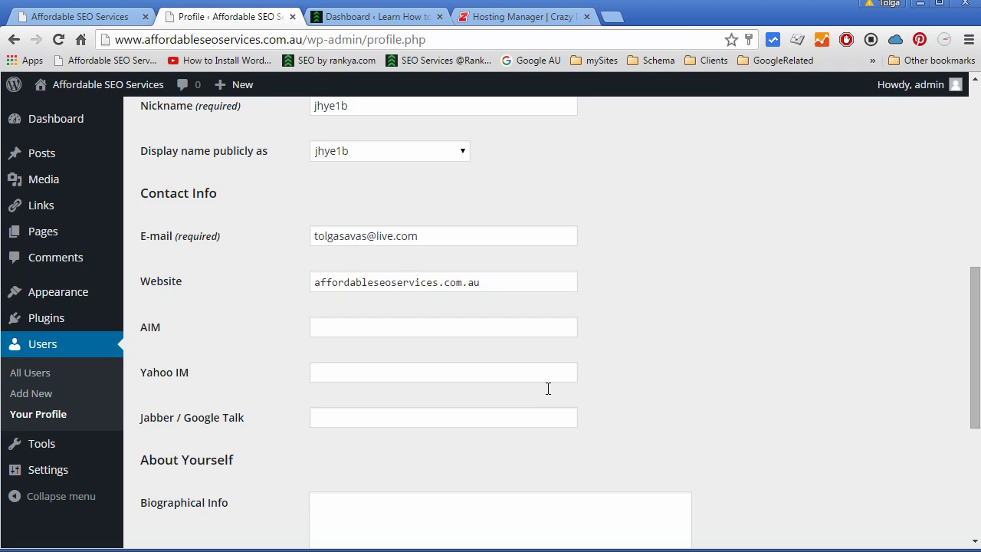
{"action": "scroll", "coordinate": [546, 388], "scroll_direction": "up", "scroll_amount": 2}
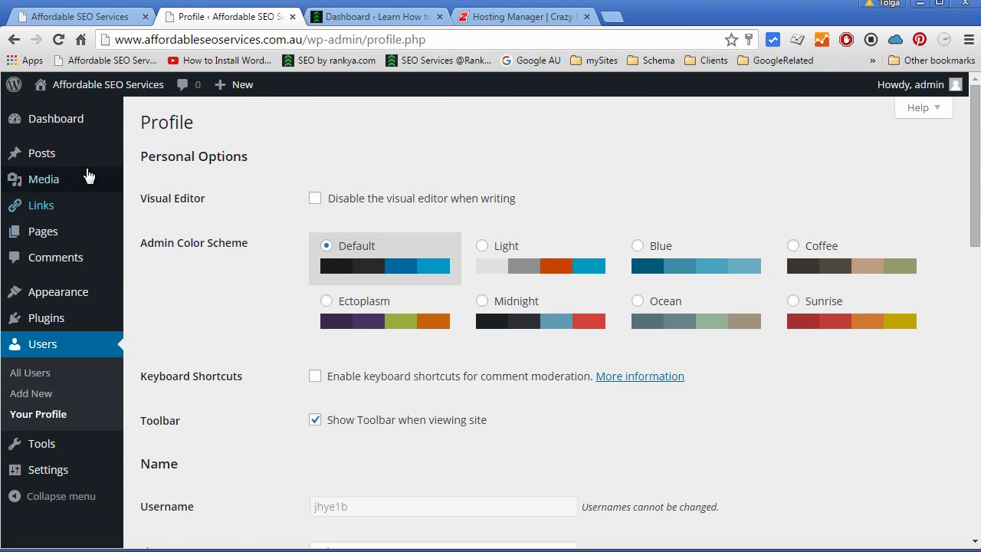
{"action": "mouse_move", "coordinate": [39, 121]}
{"action": "mouse_move", "coordinate": [49, 95]}
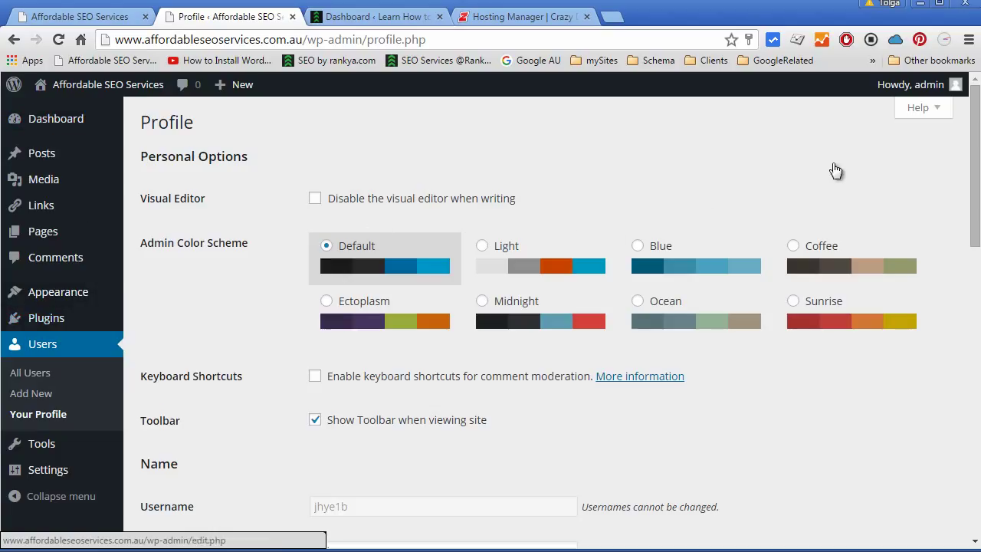
Open the profile screen's help and view its linked Documentation on User Profiles and Support Forums pages
{"action": "mouse_move", "coordinate": [943, 90]}
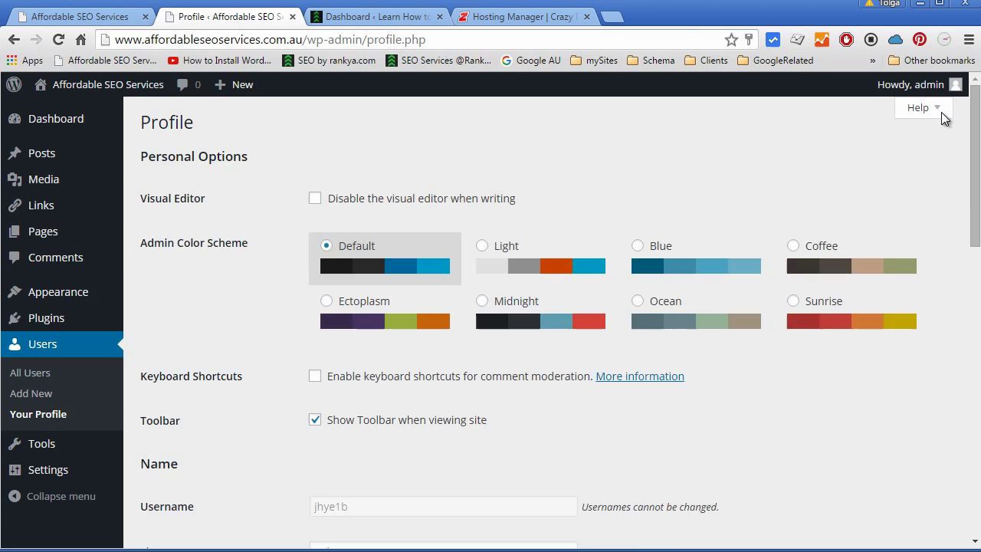
{"action": "left_click", "coordinate": [941, 112]}
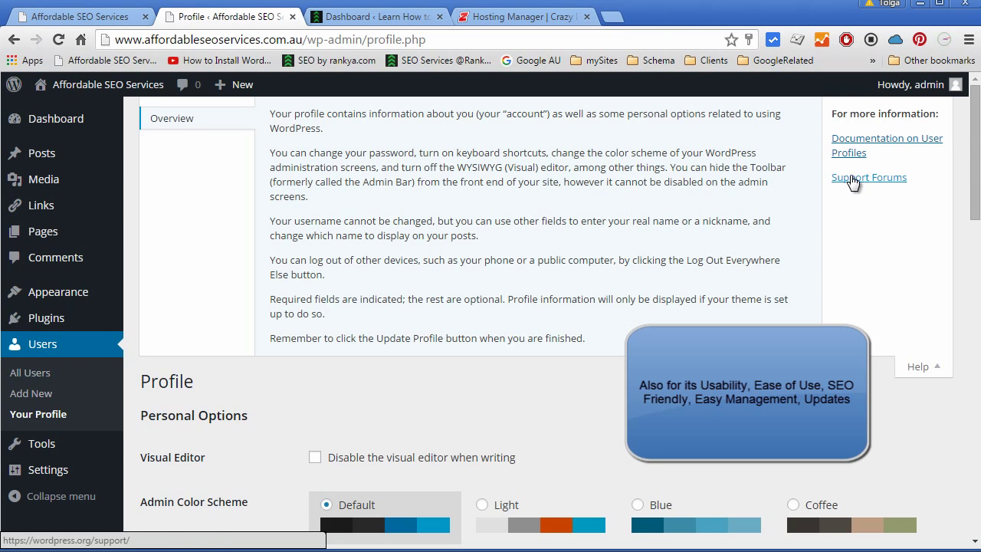
{"action": "left_click", "coordinate": [851, 147]}
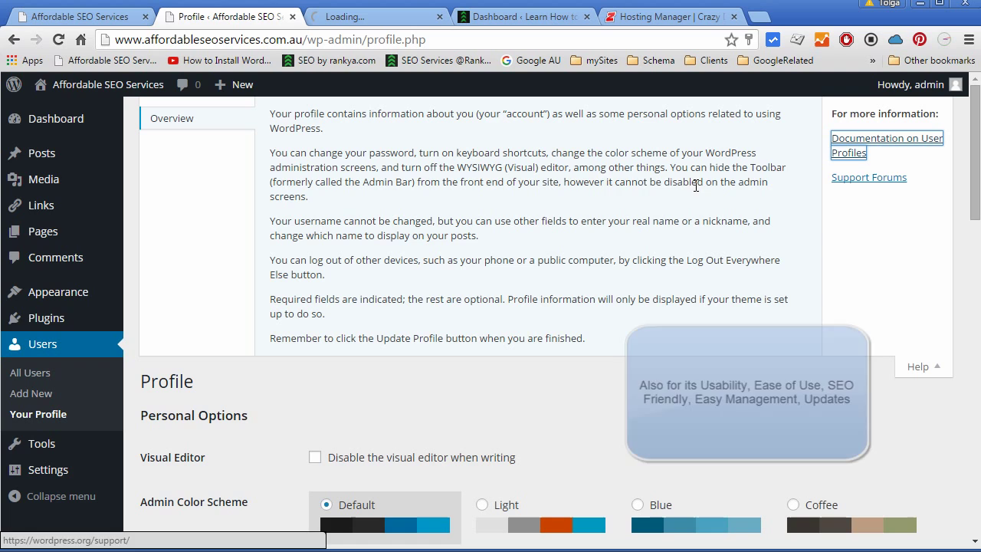
{"action": "left_click", "coordinate": [376, 17]}
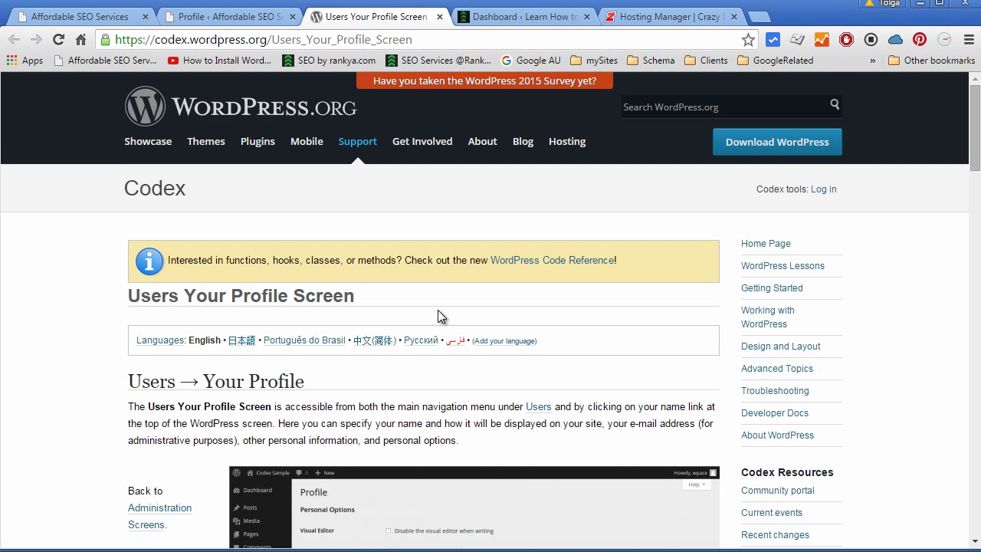
{"action": "scroll", "coordinate": [438, 309], "scroll_direction": "down", "scroll_amount": 1}
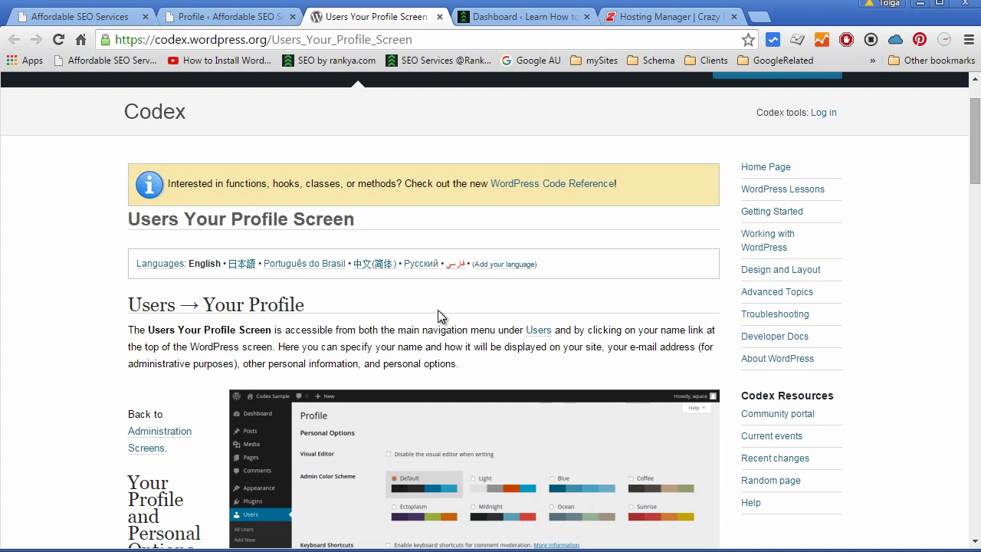
{"action": "scroll", "coordinate": [437, 310], "scroll_direction": "down", "scroll_amount": 1}
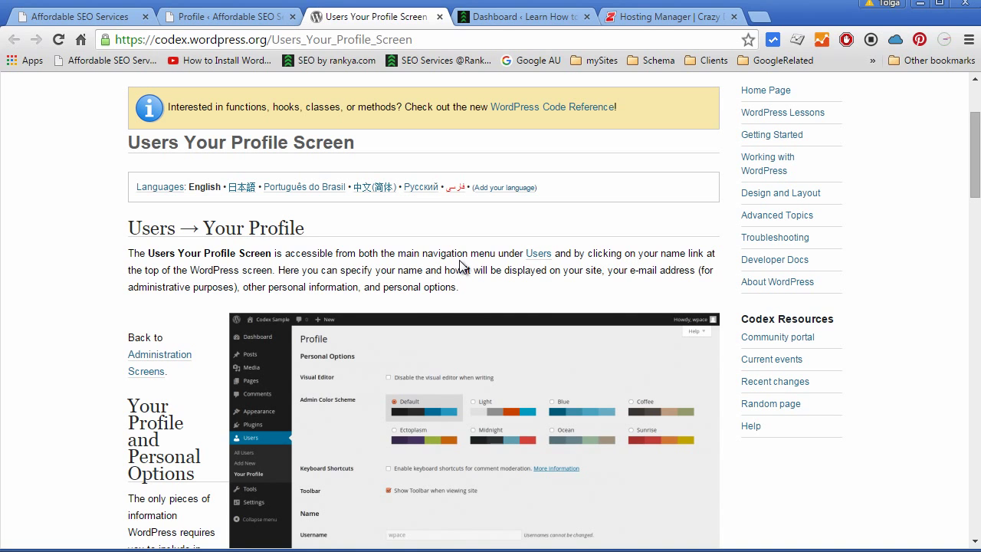
{"action": "left_click", "coordinate": [230, 17]}
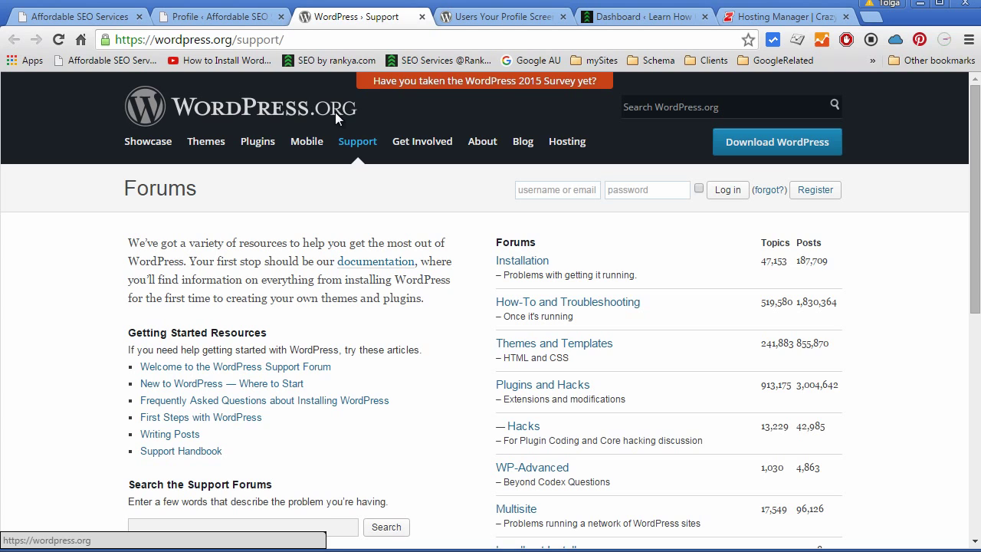
Glance at the site's front page, then go to the admin dashboard home and dismiss the Welcome to WordPress panel
{"action": "left_click", "coordinate": [87, 22]}
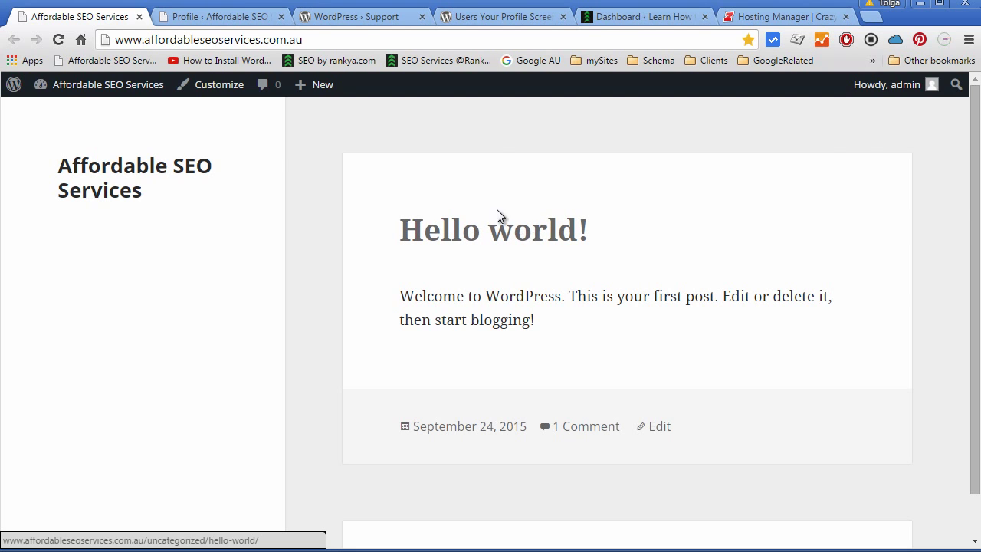
{"action": "left_click", "coordinate": [205, 19]}
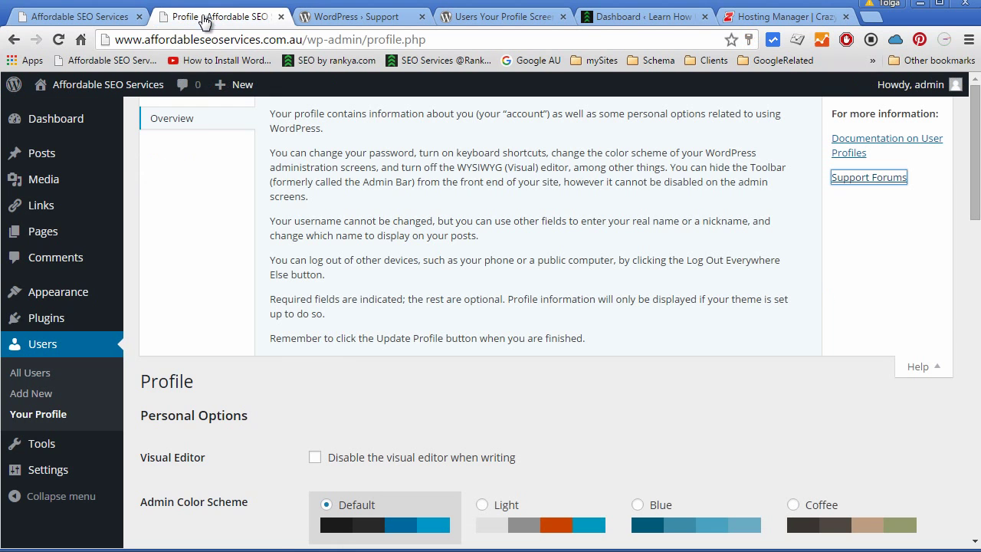
{"action": "left_click", "coordinate": [56, 115]}
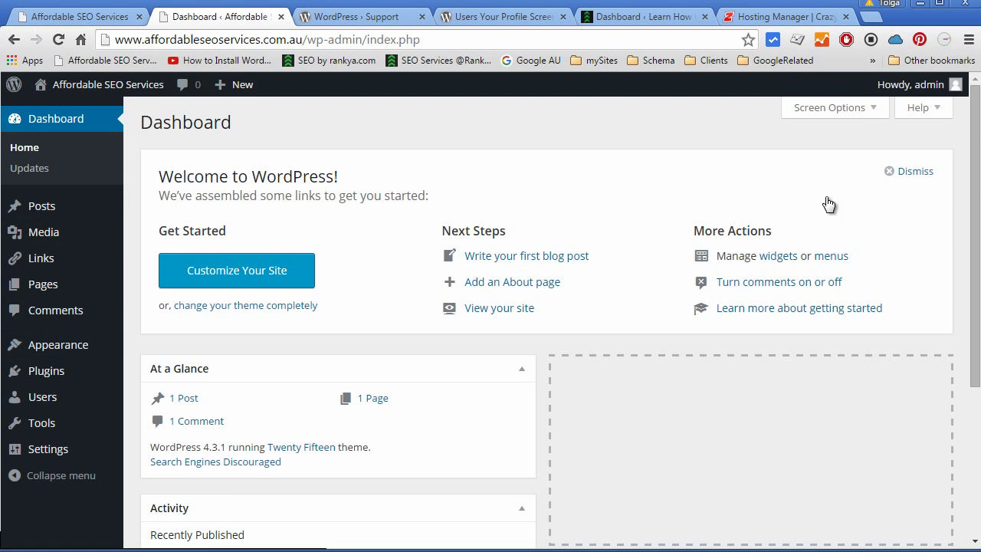
{"action": "left_click", "coordinate": [887, 171]}
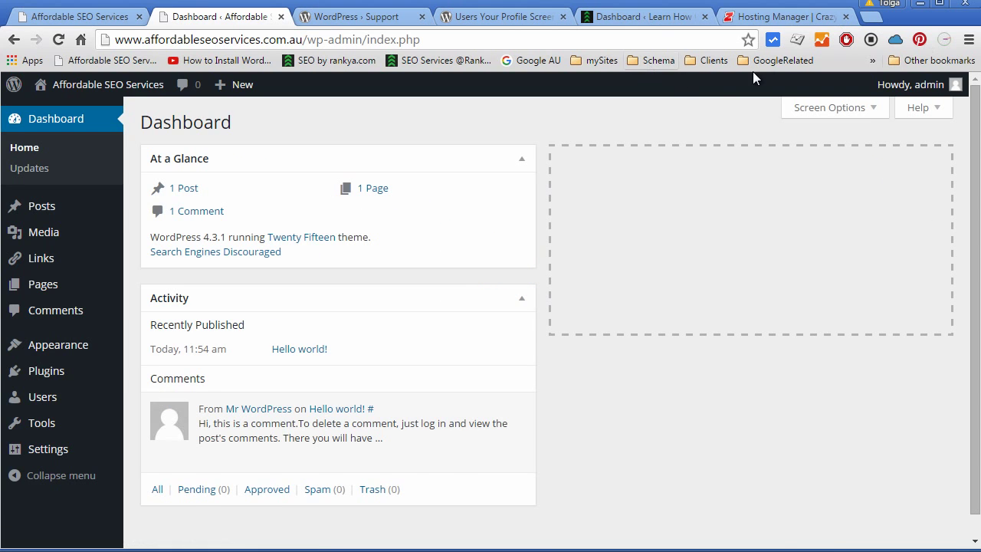
Switch to the WordPress.com blog's dashboard and examine its wordpress.com address and its Media, Store, Pages and Settings options
{"action": "left_click", "coordinate": [620, 15]}
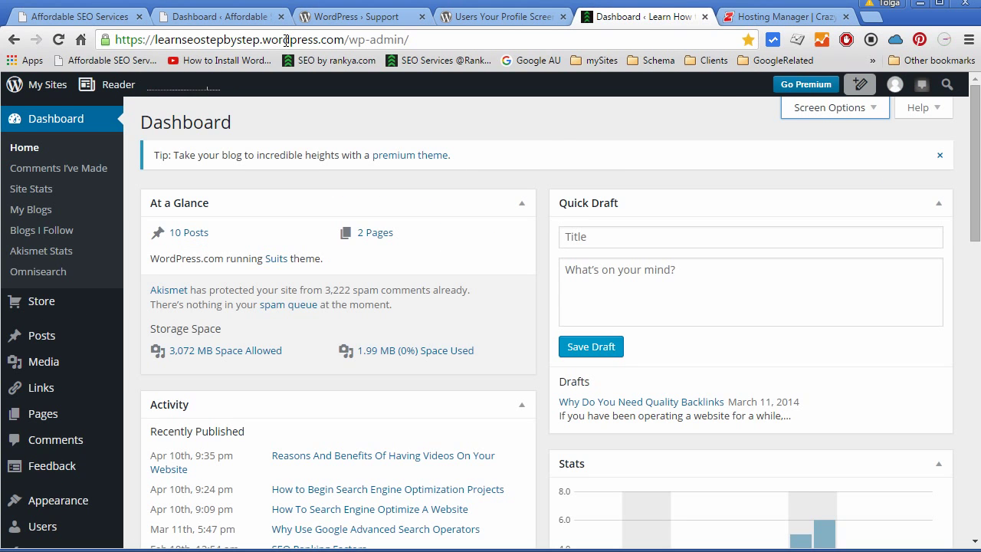
{"action": "left_click_drag", "start_coordinate": [263, 42], "coordinate": [349, 42]}
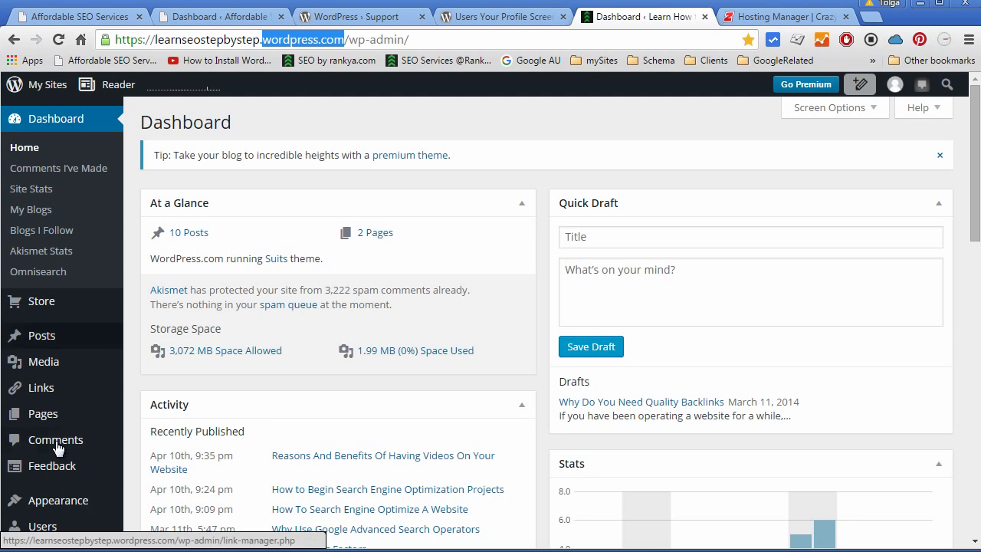
{"action": "mouse_move", "coordinate": [59, 377]}
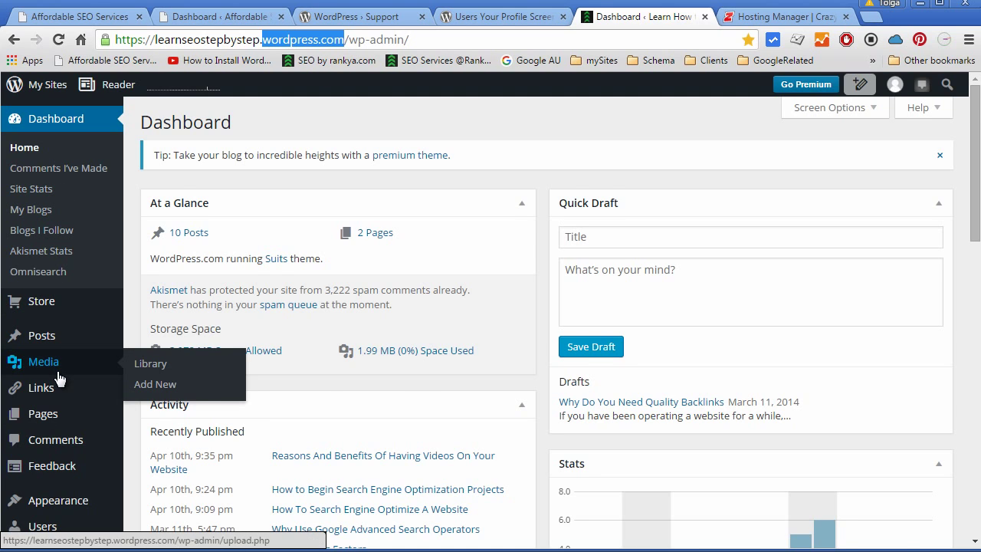
{"action": "scroll", "coordinate": [59, 377], "scroll_direction": "down", "scroll_amount": 1}
{"action": "mouse_move", "coordinate": [35, 230]}
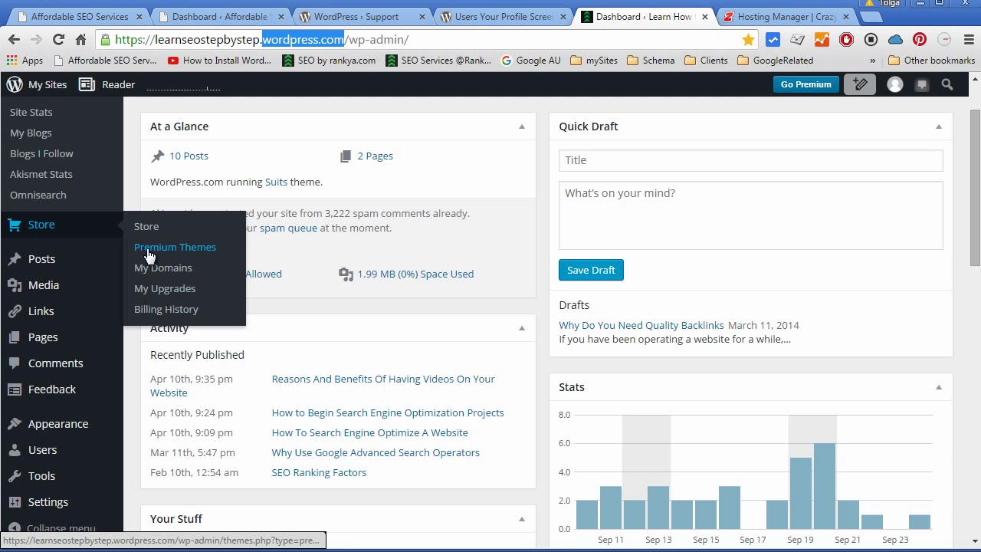
{"action": "mouse_move", "coordinate": [46, 335]}
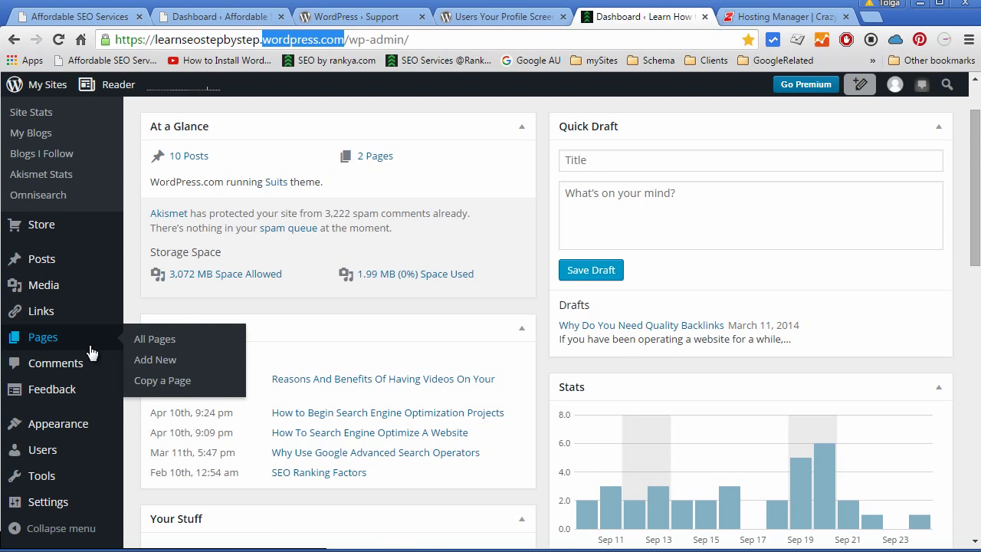
{"action": "scroll", "coordinate": [91, 349], "scroll_direction": "down", "scroll_amount": 2}
{"action": "mouse_move", "coordinate": [47, 502]}
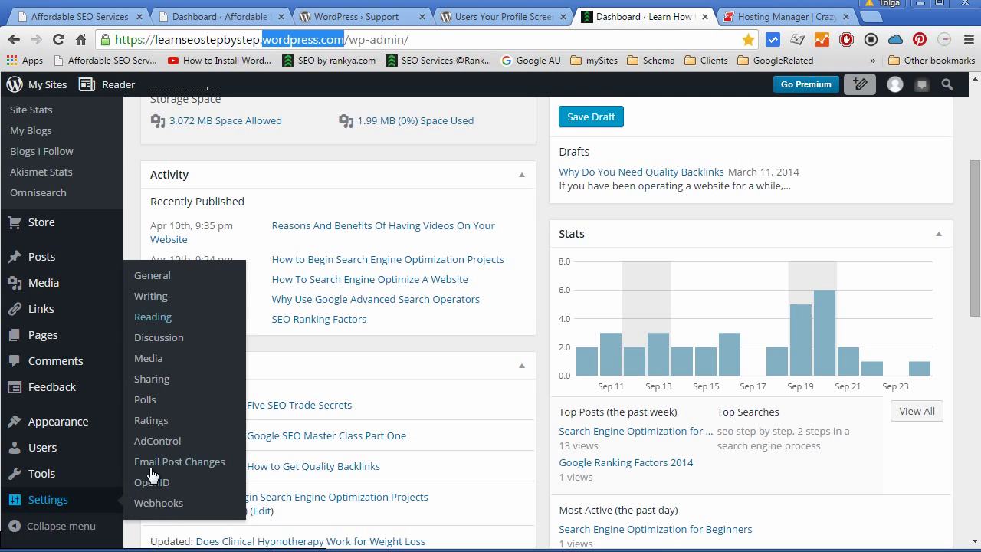
Return to the self-hosted site's dashboard and front page and highlight its own domain name in the address
{"action": "left_click", "coordinate": [216, 19]}
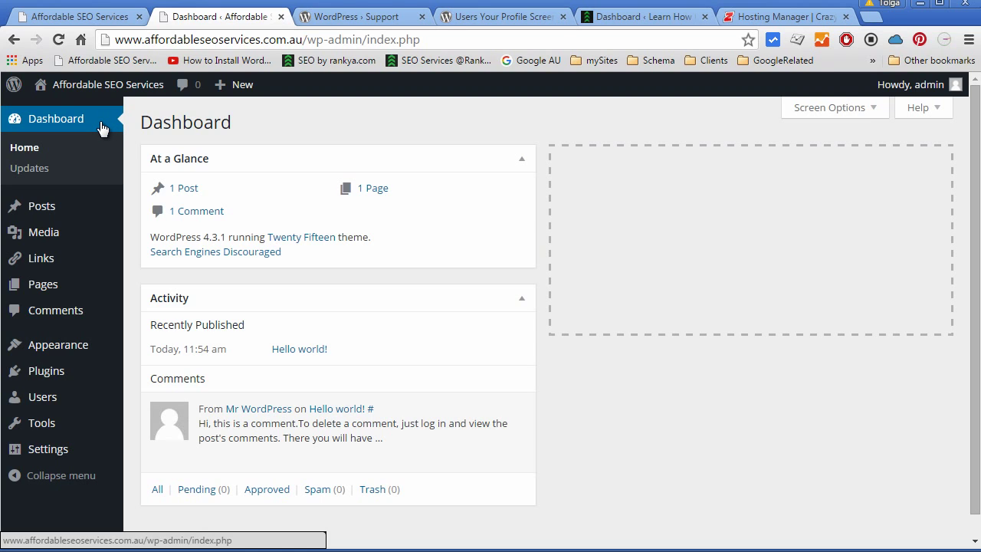
{"action": "left_click", "coordinate": [76, 17]}
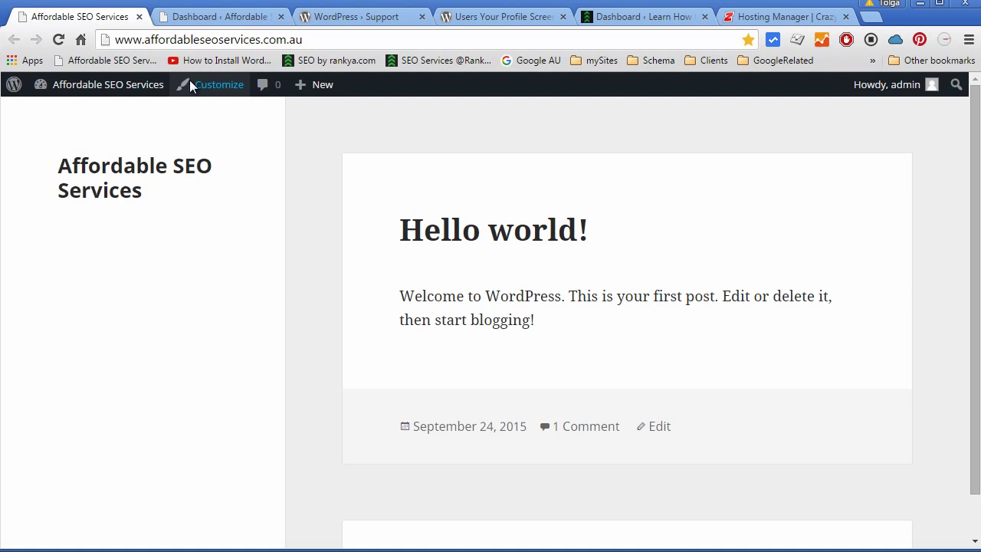
{"action": "double_click", "coordinate": [170, 44]}
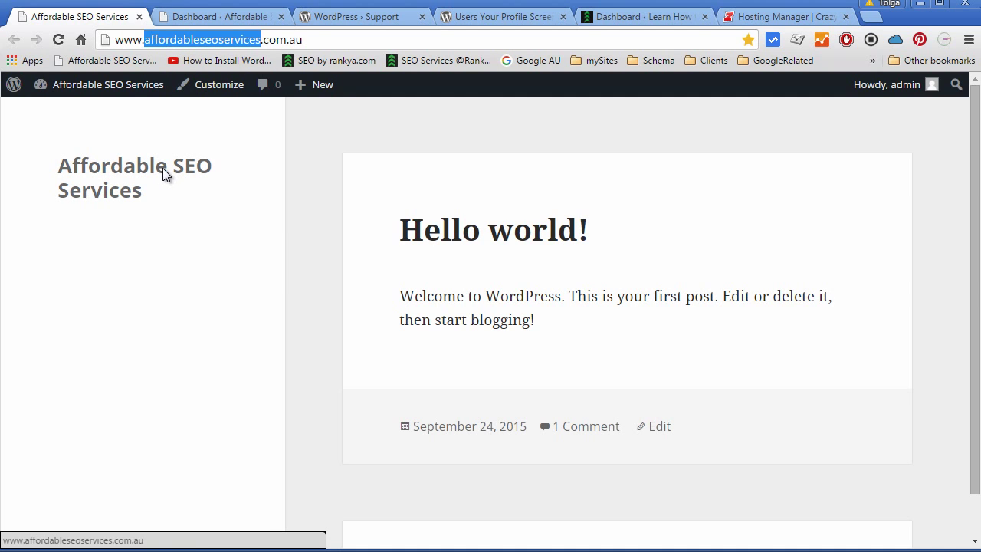
Switch to the Crazy Domains Hosting Manager, open its File Manager and view the contents of the public_html folder
{"action": "left_click", "coordinate": [760, 17]}
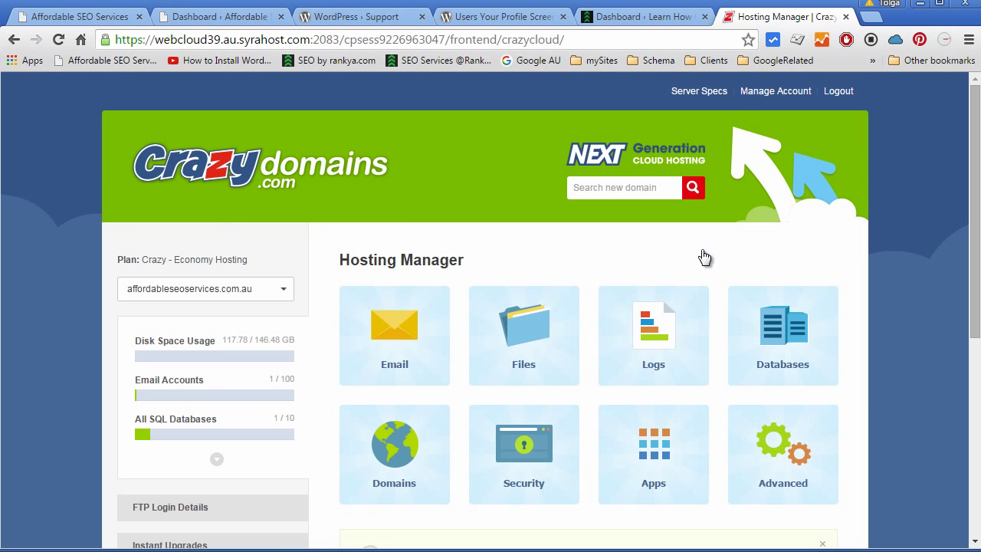
{"action": "left_click", "coordinate": [519, 354]}
{"action": "left_click", "coordinate": [593, 447]}
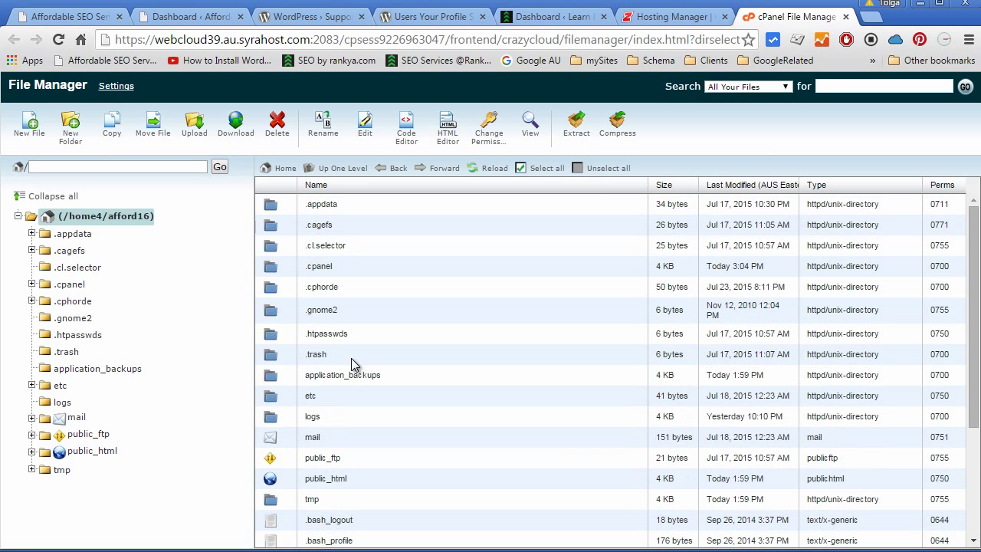
{"action": "left_click", "coordinate": [79, 452]}
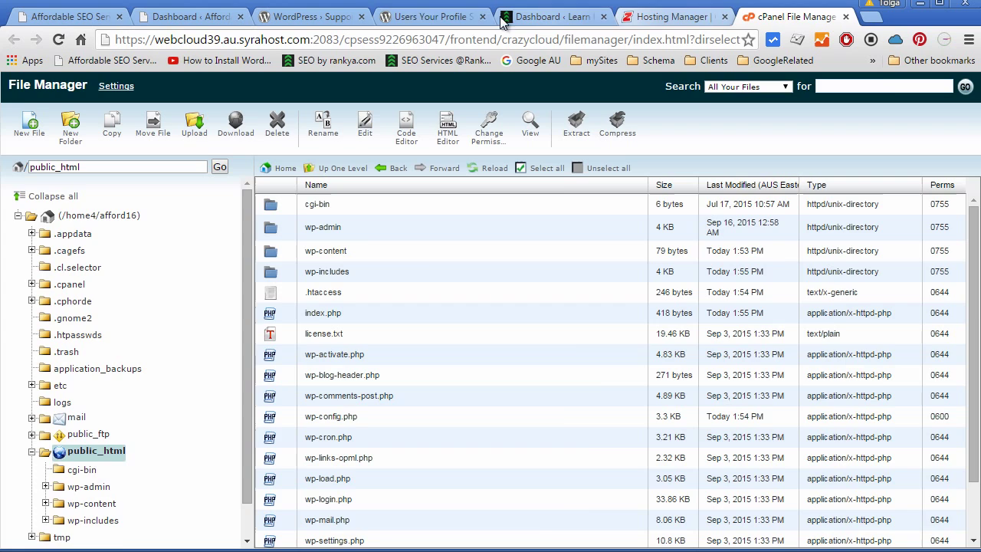
Compare the WordPress.com blog's dashboard and wordpress.com address with the self-hosted site's public_html files in the hosting File Manager
{"action": "left_click", "coordinate": [556, 17]}
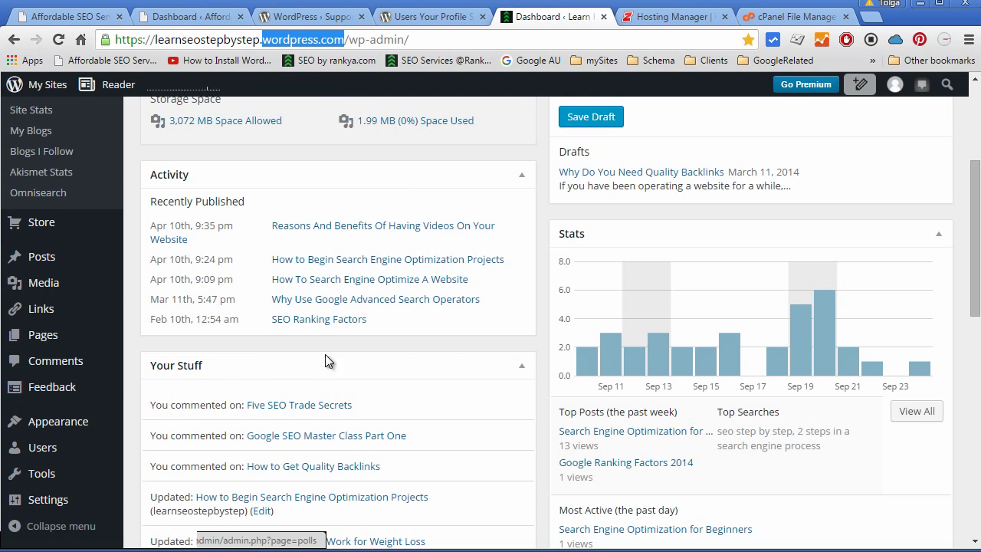
{"action": "left_click", "coordinate": [793, 16]}
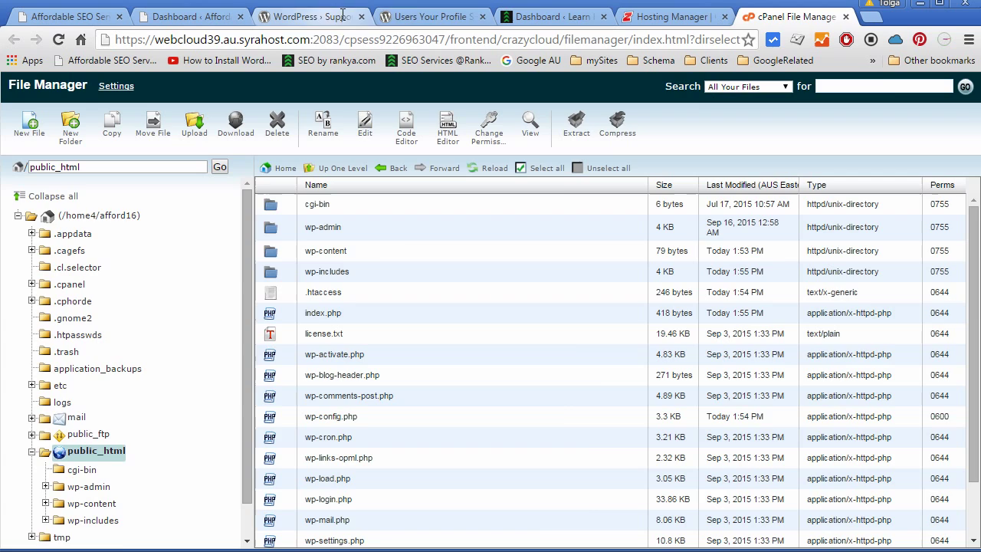
{"action": "left_click", "coordinate": [550, 17]}
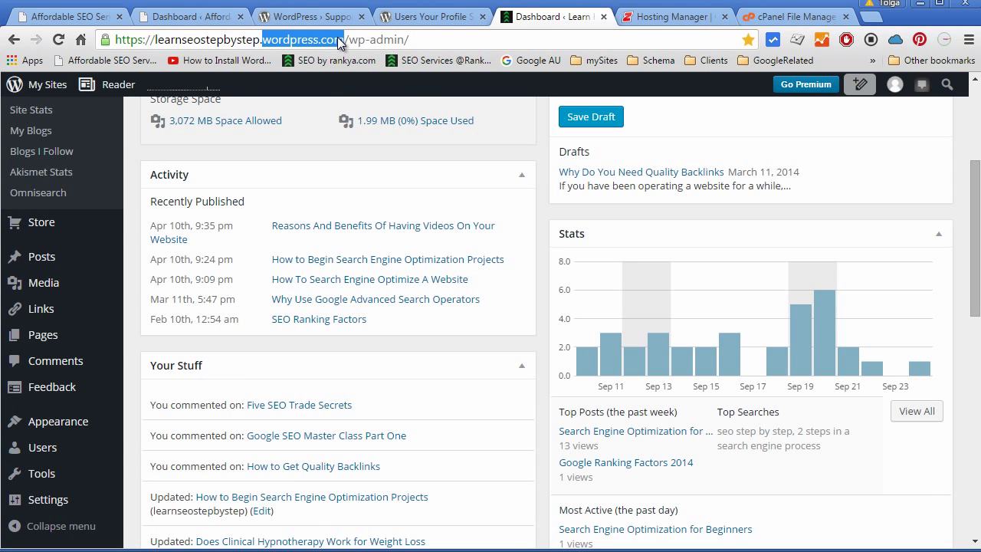
{"action": "scroll", "coordinate": [247, 211], "scroll_direction": "up", "scroll_amount": 3}
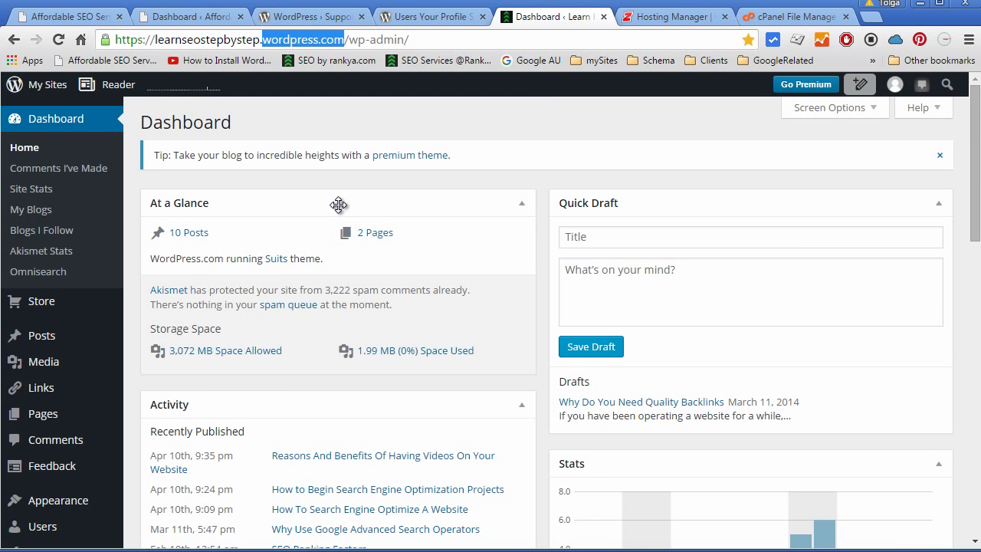
Compare the self-hosted site's dashboard menu with the WordPress.com blog's, examining the latter's Pages and Appearance options
{"action": "left_click", "coordinate": [176, 18]}
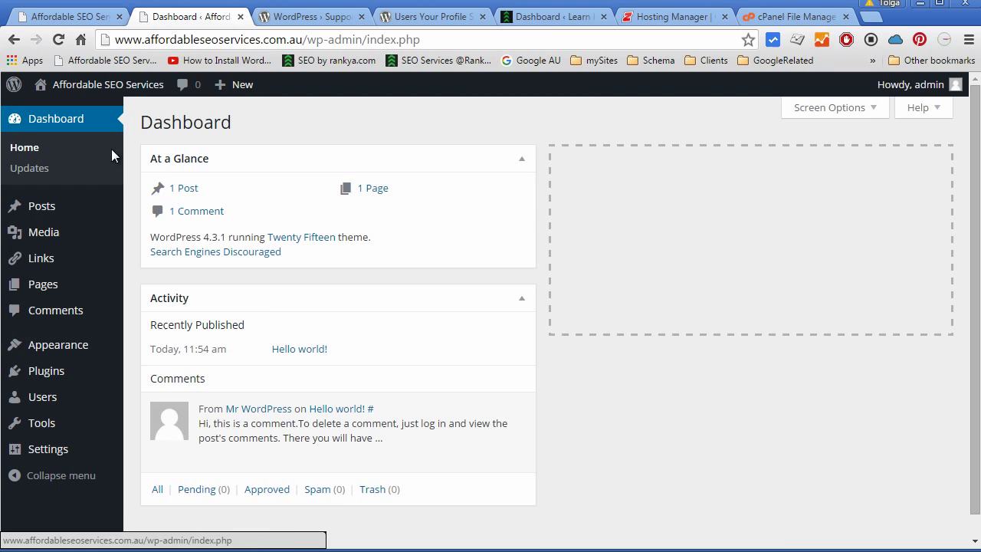
{"action": "left_click", "coordinate": [544, 18]}
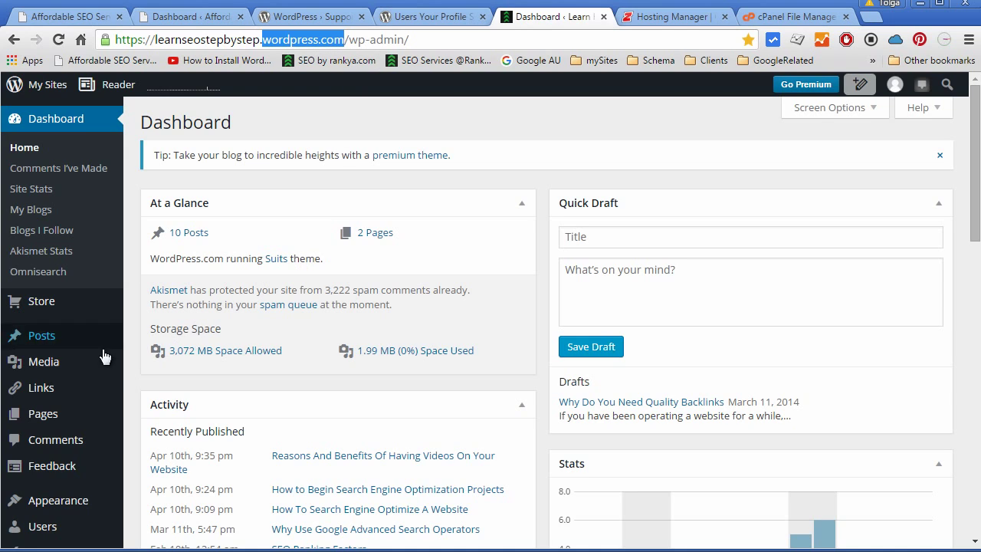
{"action": "mouse_move", "coordinate": [68, 430]}
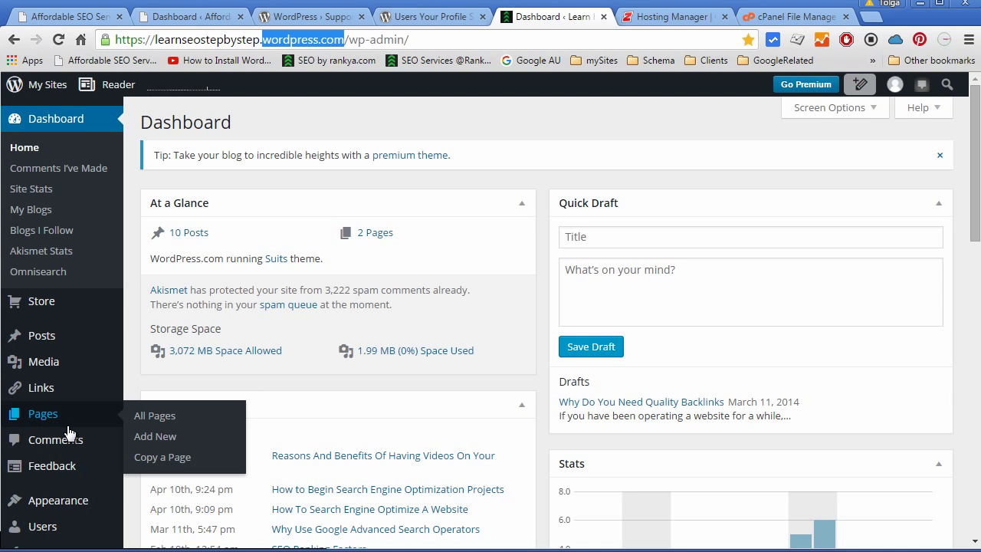
{"action": "scroll", "coordinate": [68, 433], "scroll_direction": "down", "scroll_amount": 1}
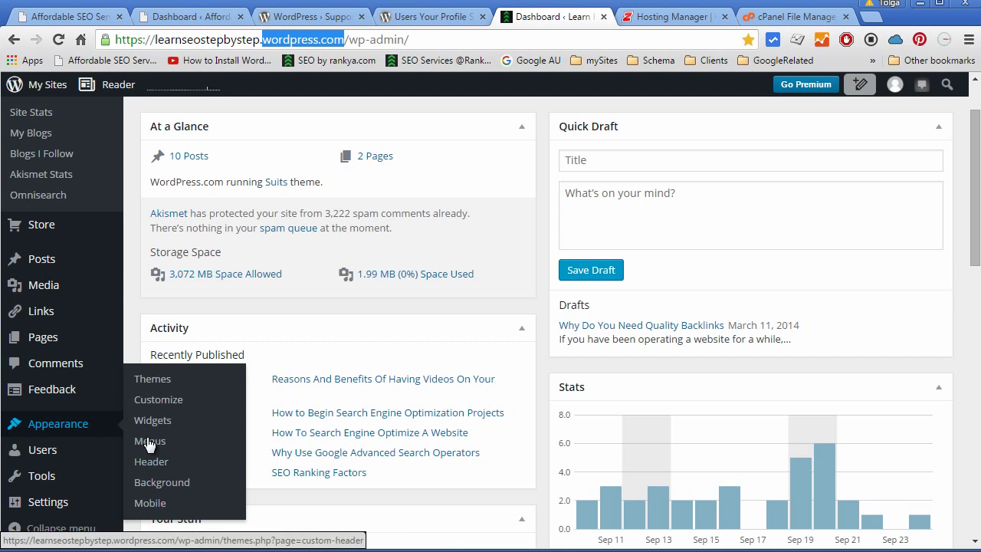
On the self-hosted site, open the Appearance Editor and look through the Twenty Fifteen theme's stylesheet
{"action": "left_click", "coordinate": [149, 21]}
{"action": "mouse_move", "coordinate": [77, 351]}
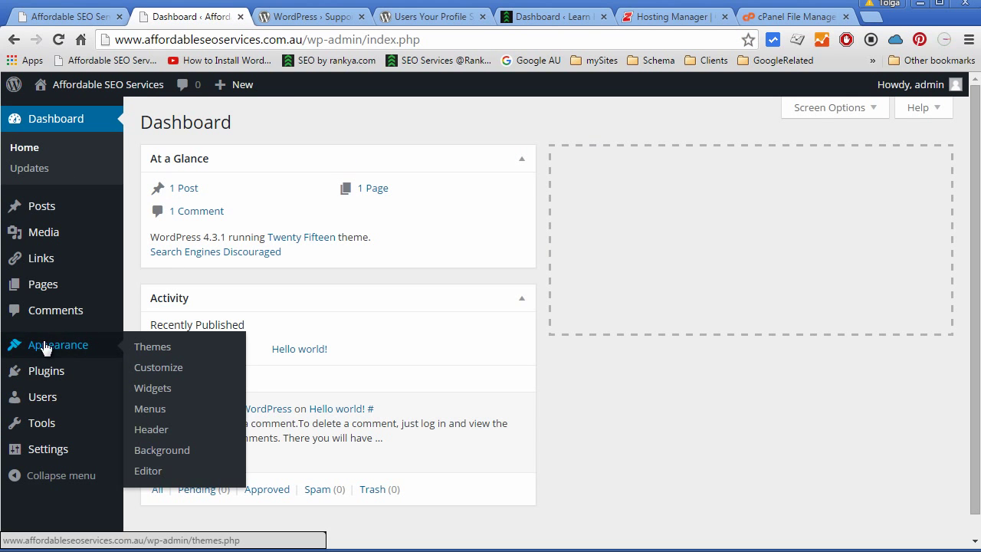
{"action": "left_click", "coordinate": [147, 472]}
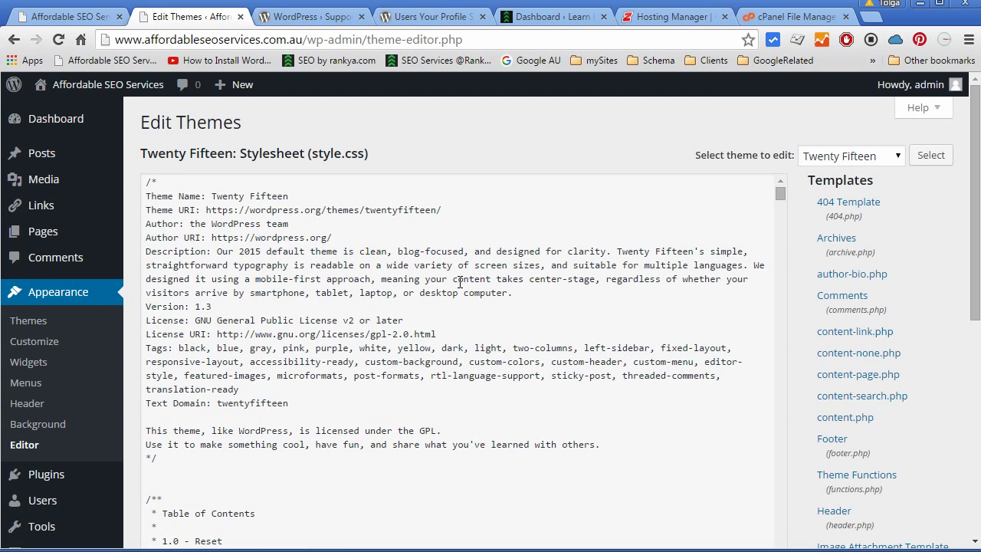
{"action": "left_click", "coordinate": [371, 343]}
{"action": "scroll", "coordinate": [367, 362], "scroll_direction": "down", "scroll_amount": 2}
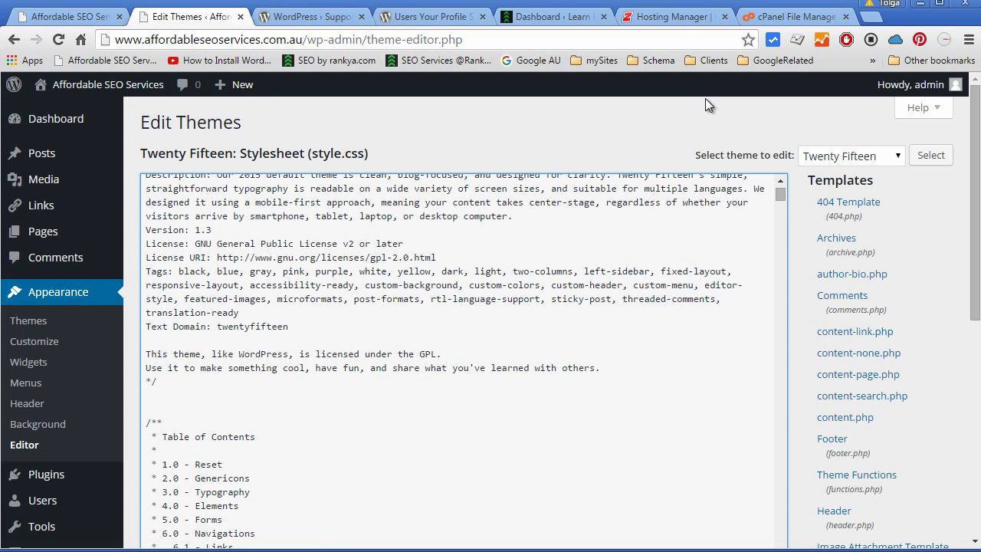
Switch to the hosting File Manager and open the twentyfifteen theme folder under wp-content/themes
{"action": "left_click", "coordinate": [678, 16]}
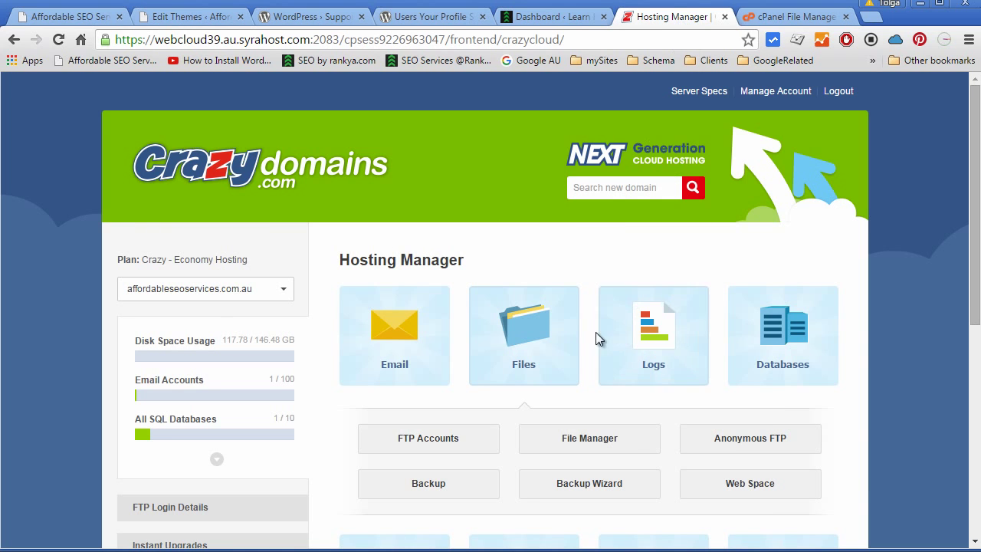
{"action": "left_click", "coordinate": [774, 17]}
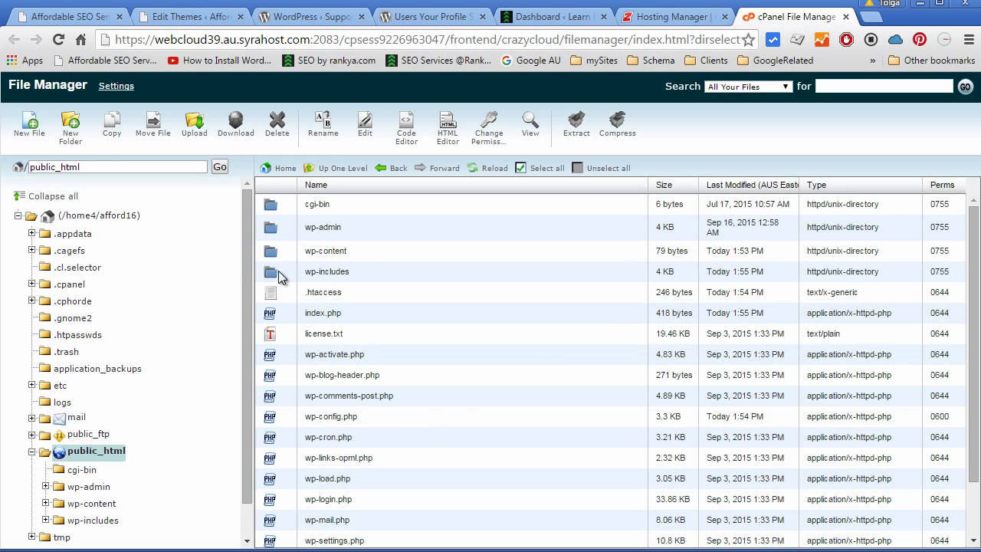
{"action": "double_click", "coordinate": [270, 250]}
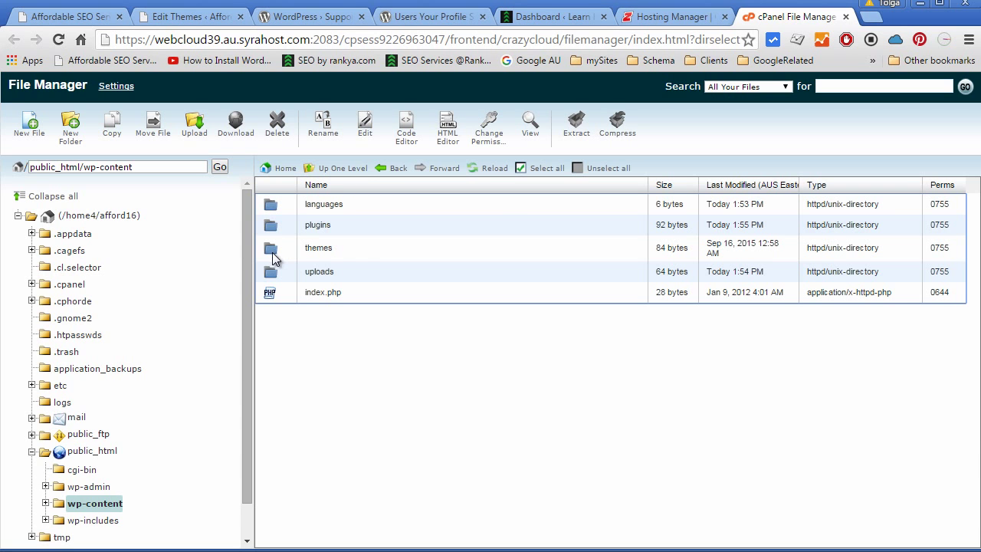
{"action": "double_click", "coordinate": [271, 248]}
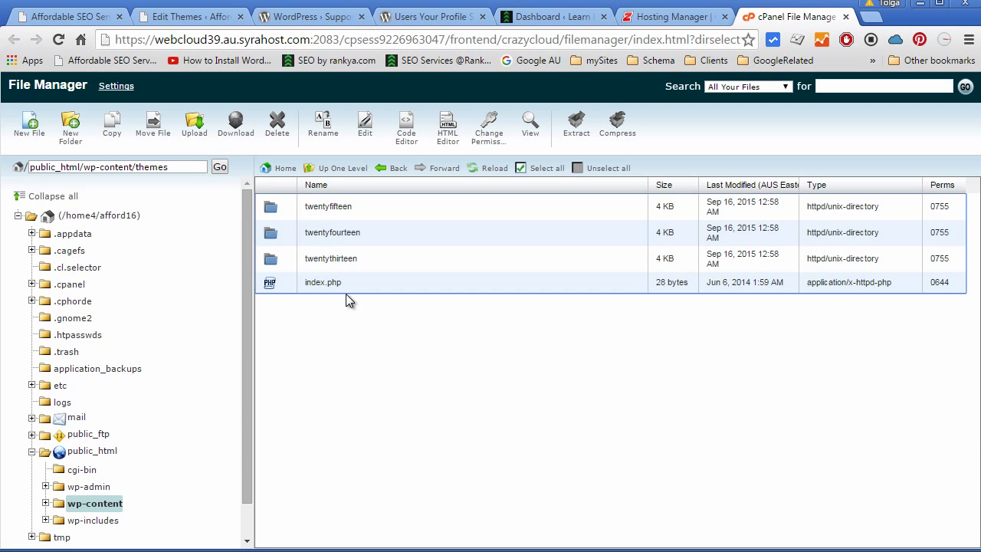
{"action": "double_click", "coordinate": [276, 209]}
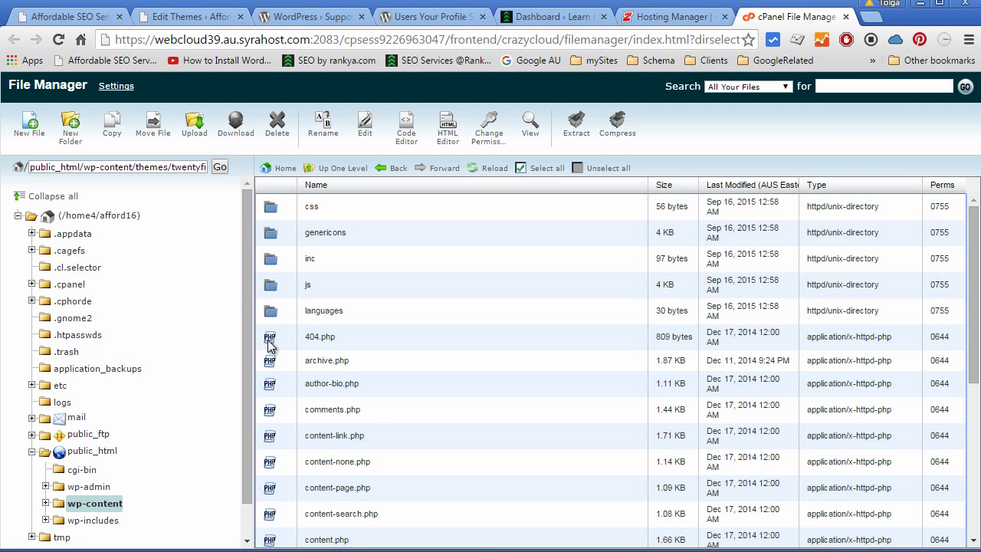
Edit archive.php in the File Manager, adding "Hello World" after "archive pages" in the opening comment, and save the changes
{"action": "left_click", "coordinate": [272, 365]}
{"action": "right_click", "coordinate": [283, 368]}
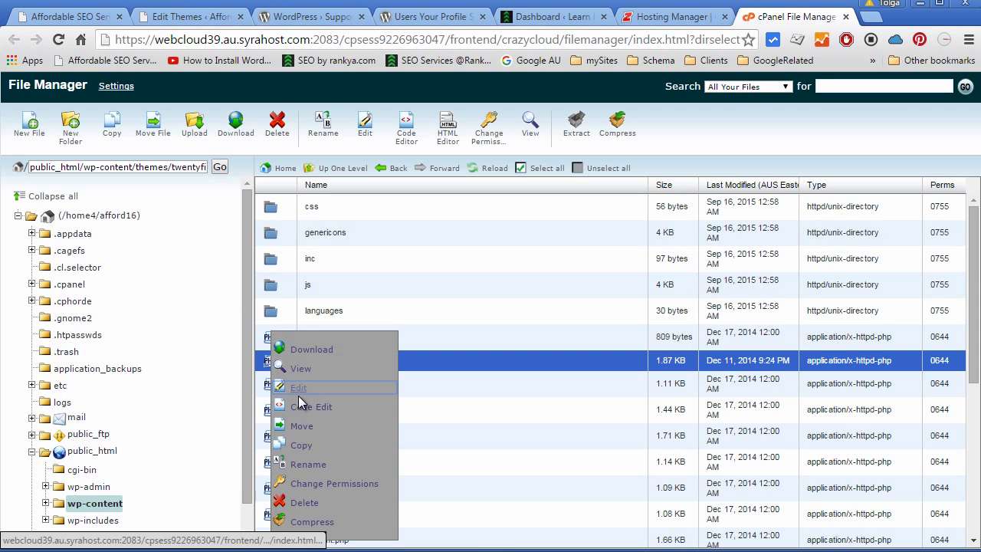
{"action": "left_click", "coordinate": [299, 391]}
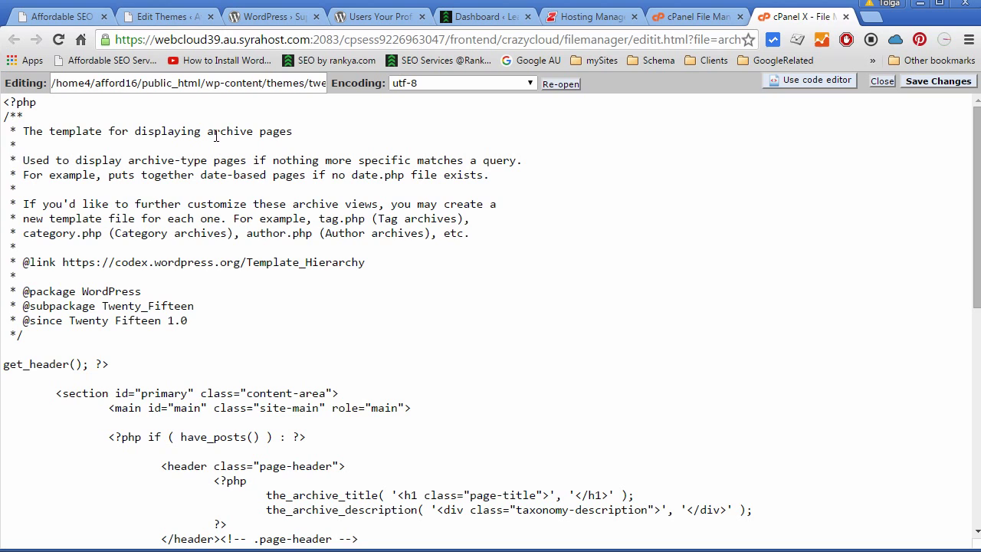
{"action": "left_click", "coordinate": [321, 131]}
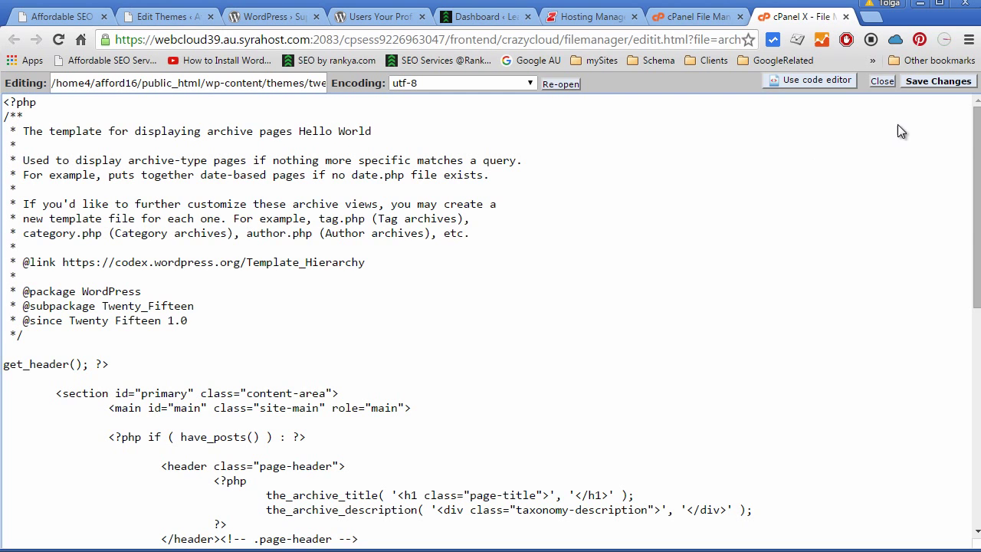
{"action": "left_click", "coordinate": [928, 86]}
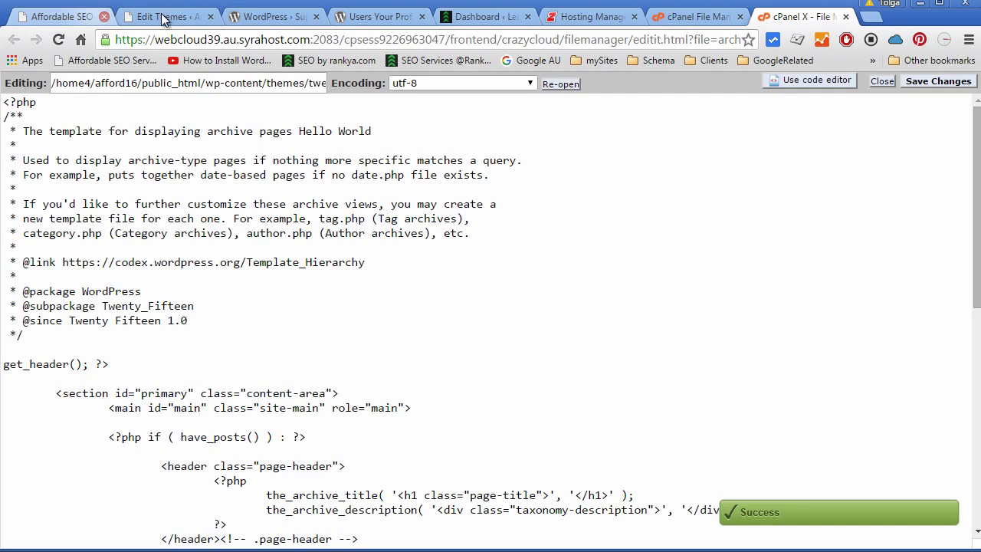
In the WordPress theme editor, open the Archives template (archive.php), delete "Hello World" from its opening comment and update the file
{"action": "left_click", "coordinate": [188, 16]}
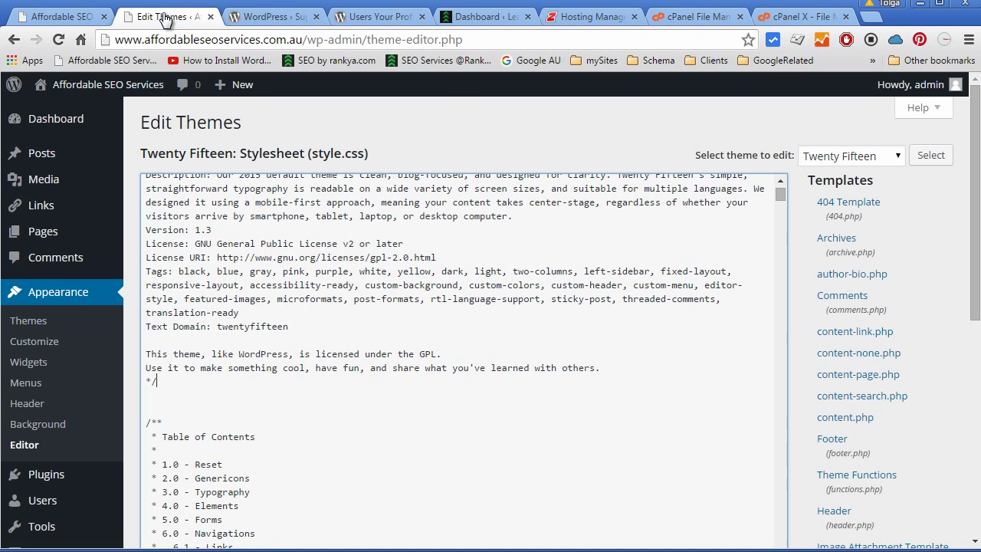
{"action": "left_click", "coordinate": [843, 237]}
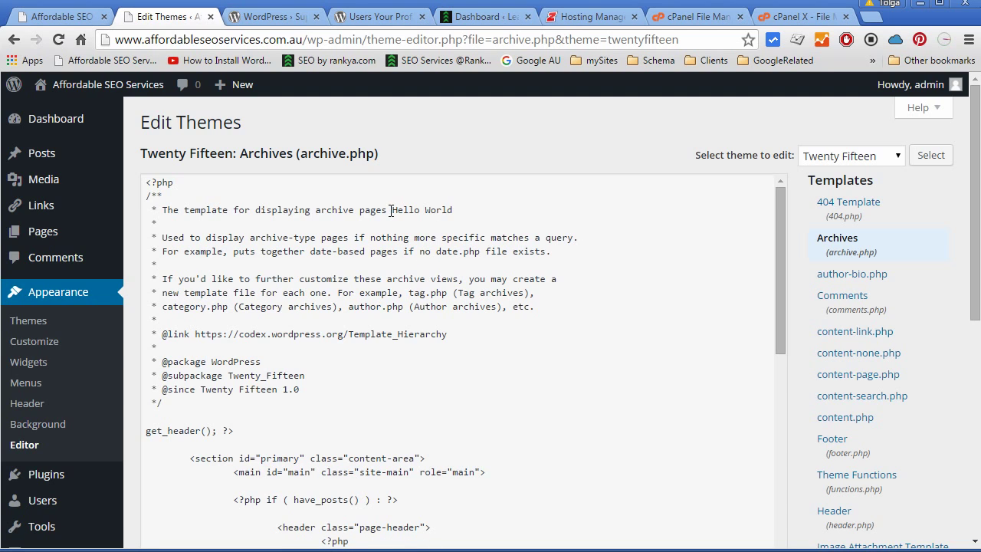
{"action": "left_click_drag", "start_coordinate": [388, 210], "coordinate": [453, 210]}
{"action": "left_click", "coordinate": [453, 265]}
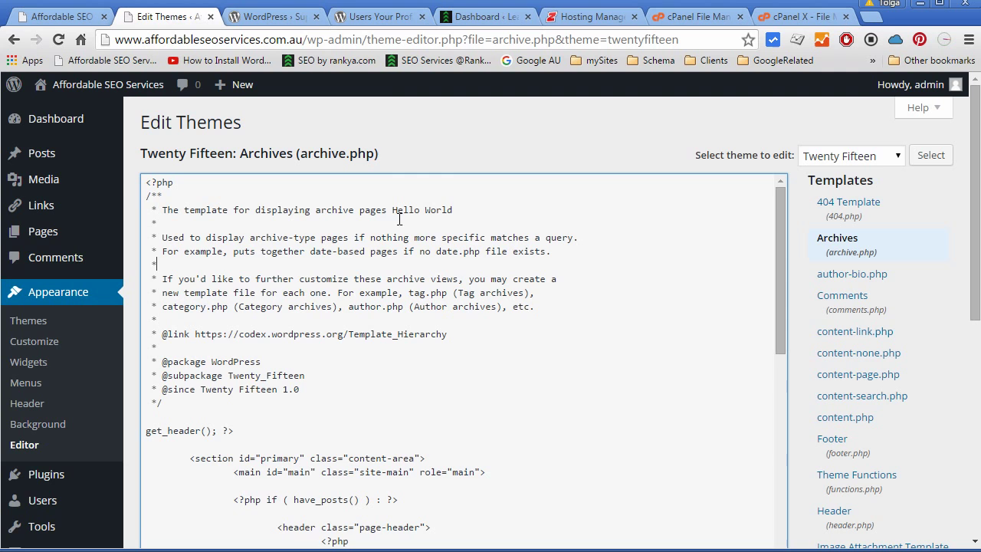
{"action": "left_click_drag", "start_coordinate": [390, 210], "coordinate": [484, 211]}
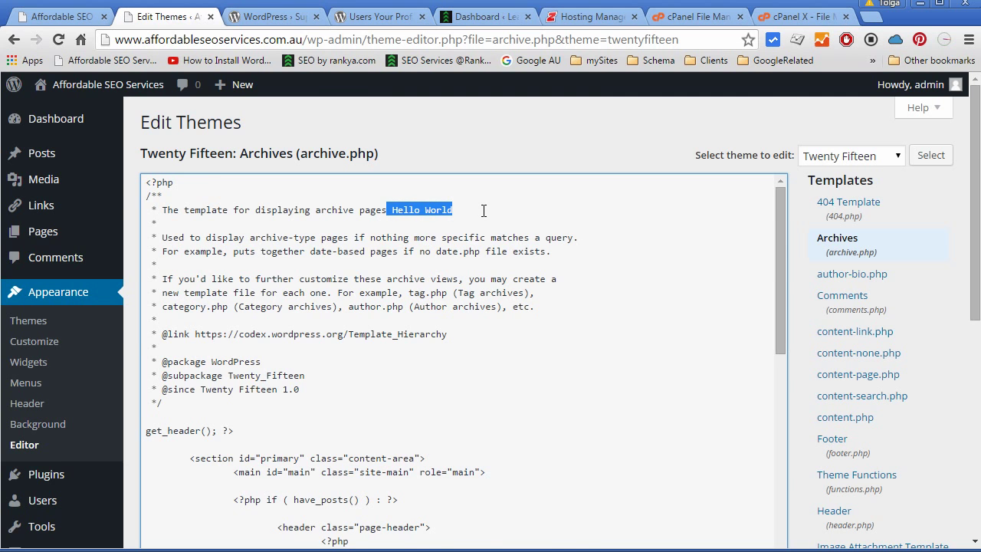
{"action": "key", "text": "BackSpace"}
{"action": "scroll", "coordinate": [447, 306], "scroll_direction": "down", "scroll_amount": 10}
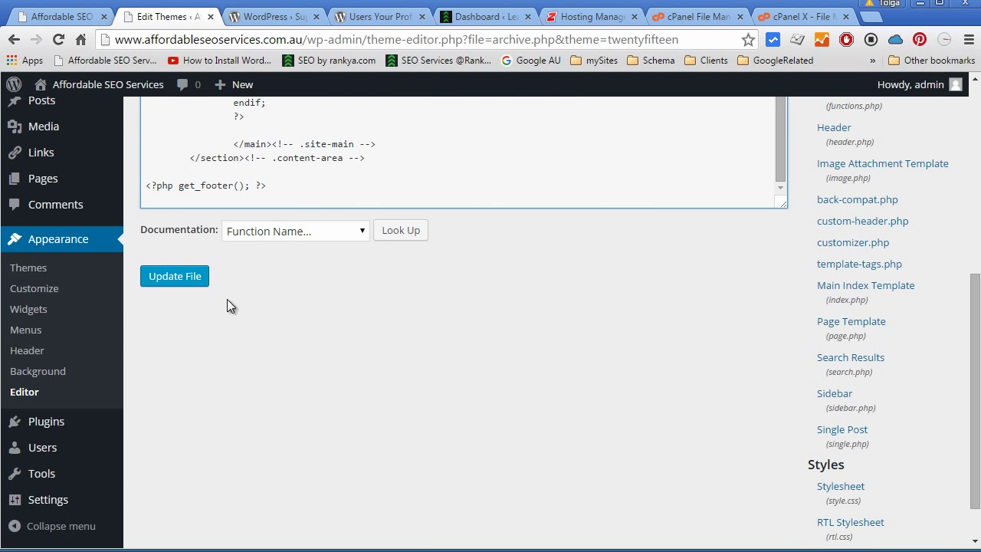
{"action": "left_click", "coordinate": [173, 277]}
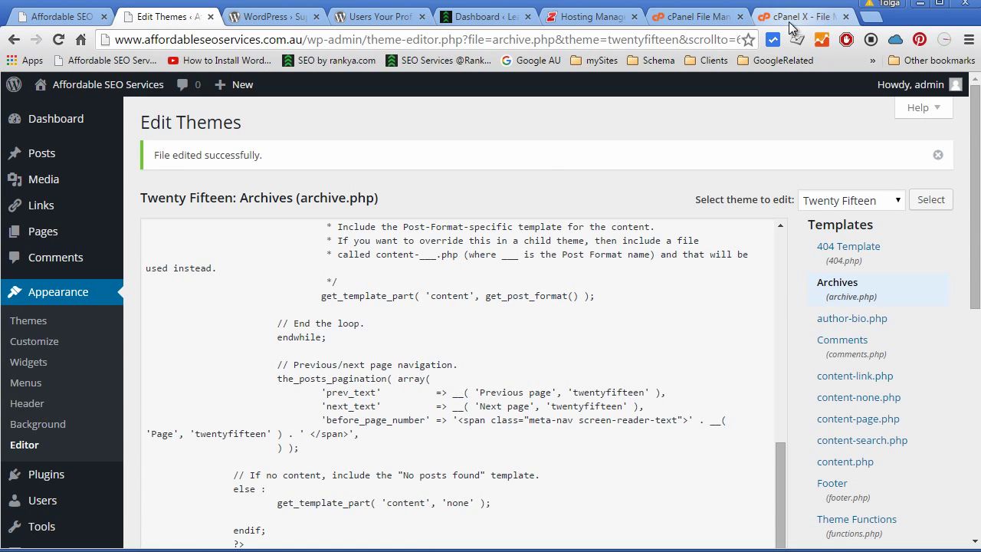
Look at the archive.php entry in the File Manager again, then return to the self-hosted site's admin and open its Dashboard
{"action": "left_click", "coordinate": [693, 16]}
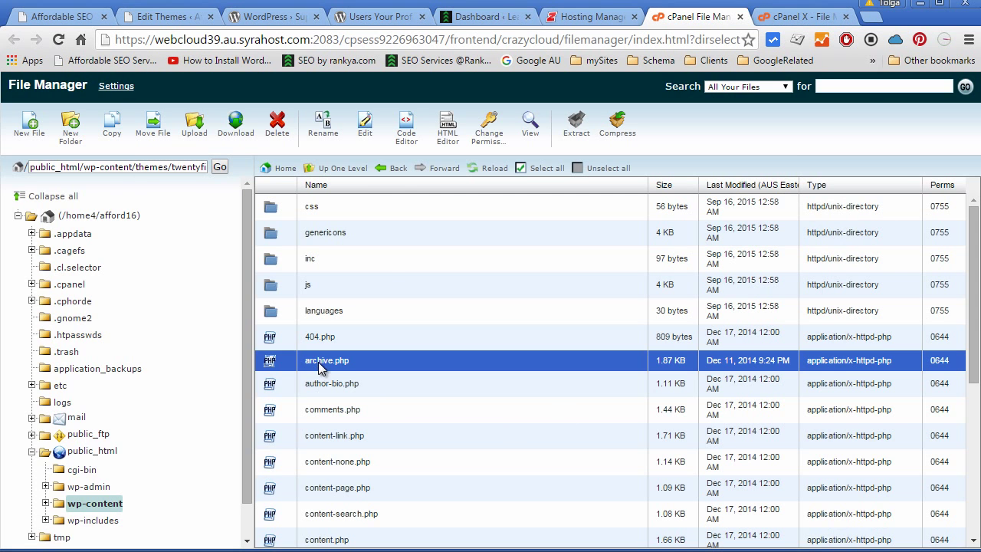
{"action": "left_click", "coordinate": [180, 17]}
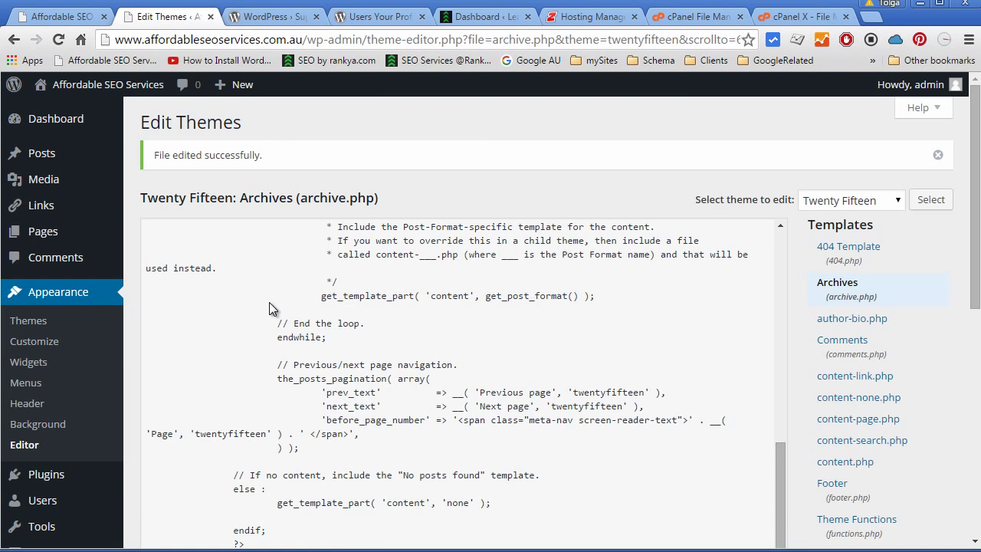
{"action": "scroll", "coordinate": [269, 301], "scroll_direction": "up", "scroll_amount": 3}
{"action": "left_click", "coordinate": [52, 120]}
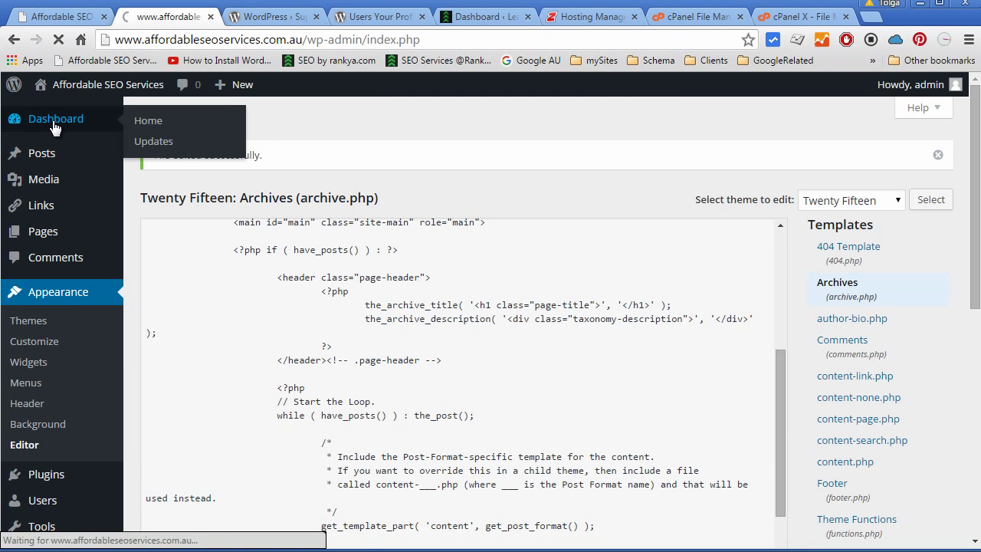